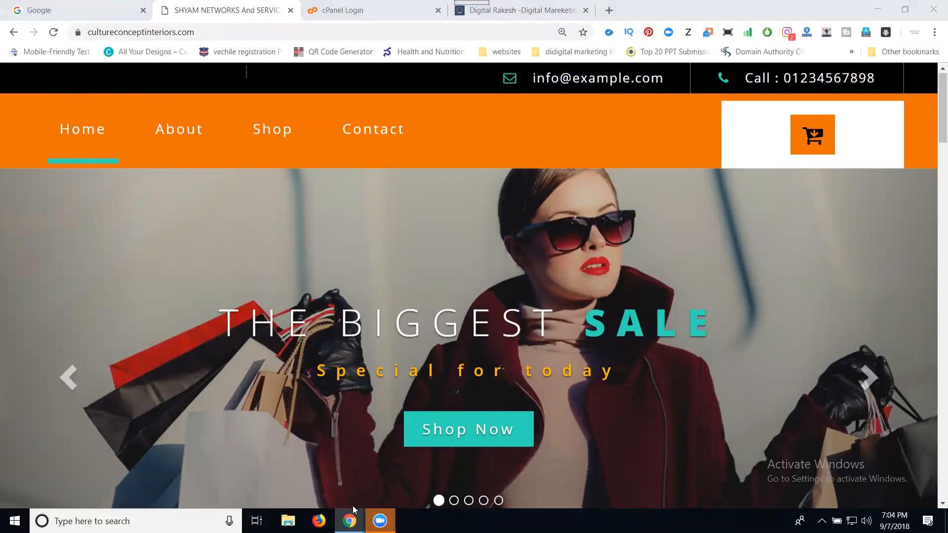
- Switch to the browser window with Google and search for "digital marketing training in madhapur"
{"action": "mouse_move", "coordinate": [352, 508]}
{"action": "left_click", "coordinate": [399, 490]}
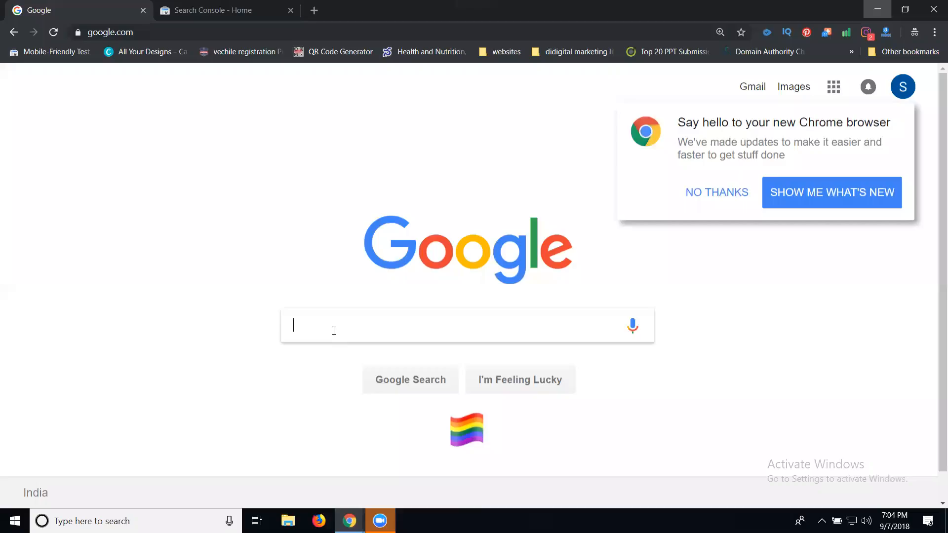
{"action": "left_click", "coordinate": [327, 325]}
{"action": "type", "text": "digital marketing training in m"}
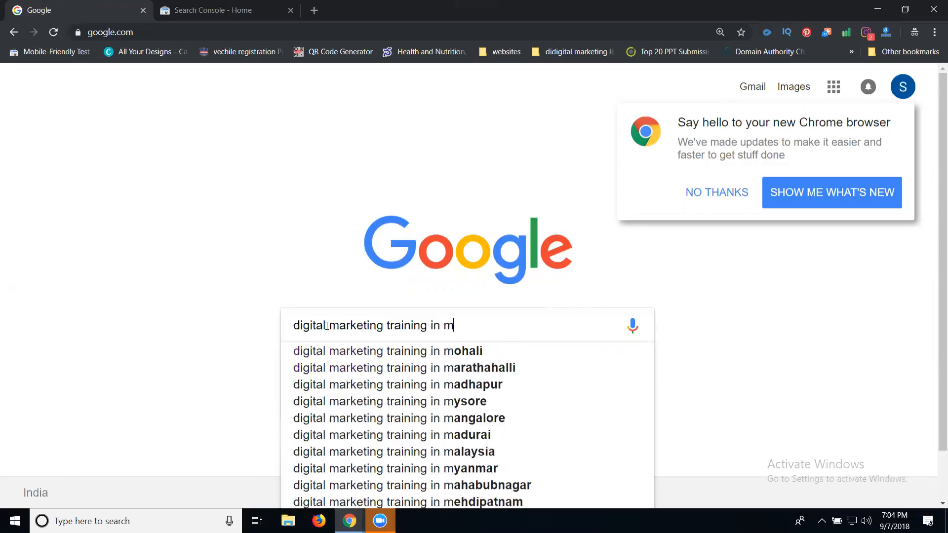
{"action": "type", "text": "adhapur"}
{"action": "key", "text": "Return"}
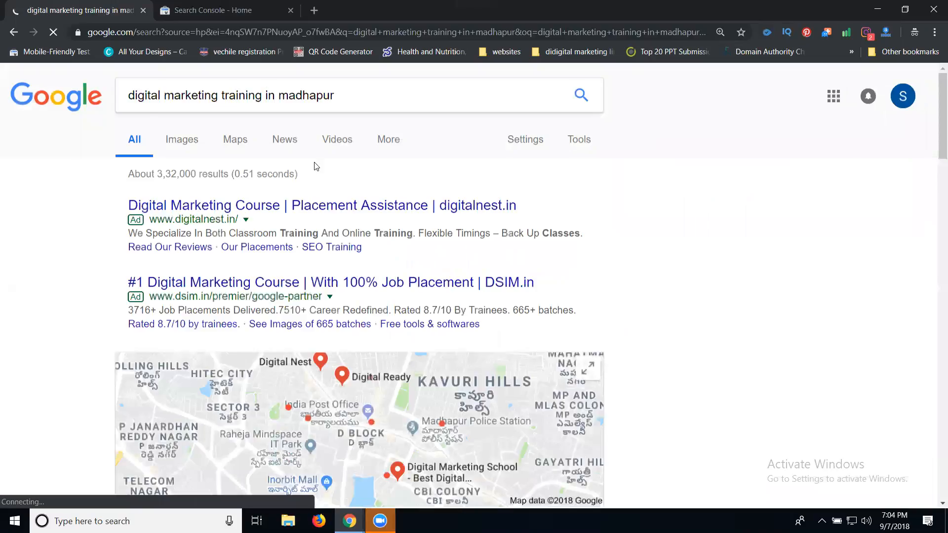
- Look through the first page of search results for Madhapur training institutes and go on to results page 2
{"action": "scroll", "coordinate": [304, 226], "scroll_direction": "down", "scroll_amount": 9}
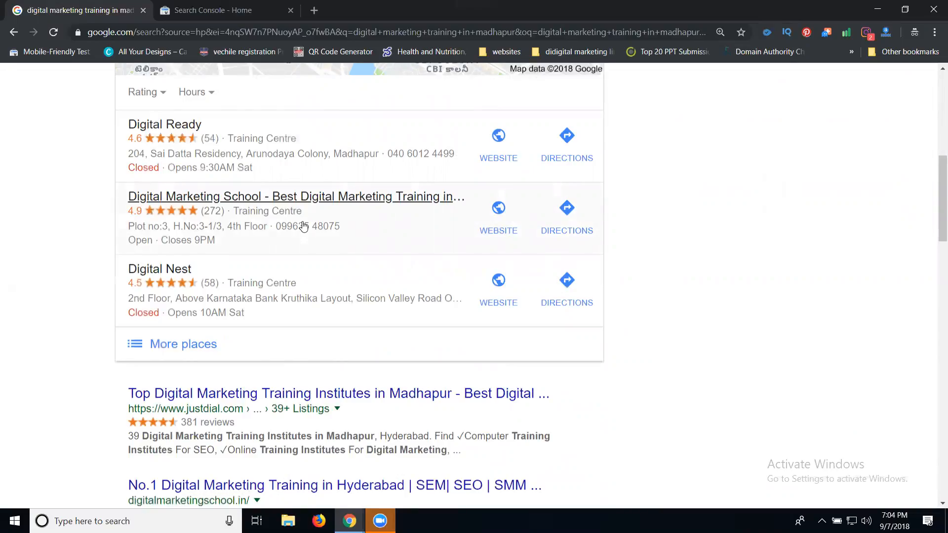
{"action": "scroll", "coordinate": [275, 233], "scroll_direction": "down", "scroll_amount": 5}
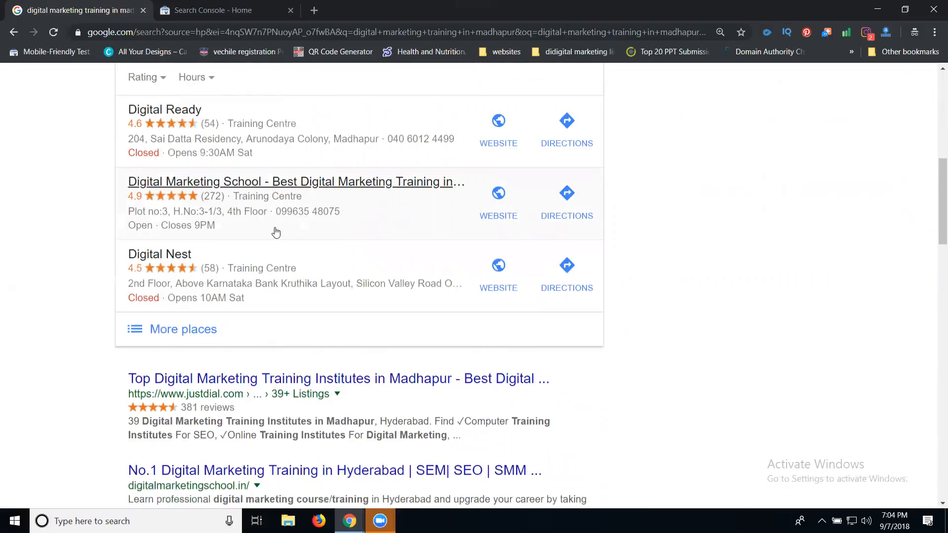
{"action": "scroll", "coordinate": [167, 167], "scroll_direction": "down", "scroll_amount": 4}
{"action": "scroll", "coordinate": [171, 210], "scroll_direction": "down", "scroll_amount": 5}
{"action": "scroll", "coordinate": [171, 212], "scroll_direction": "down", "scroll_amount": 3}
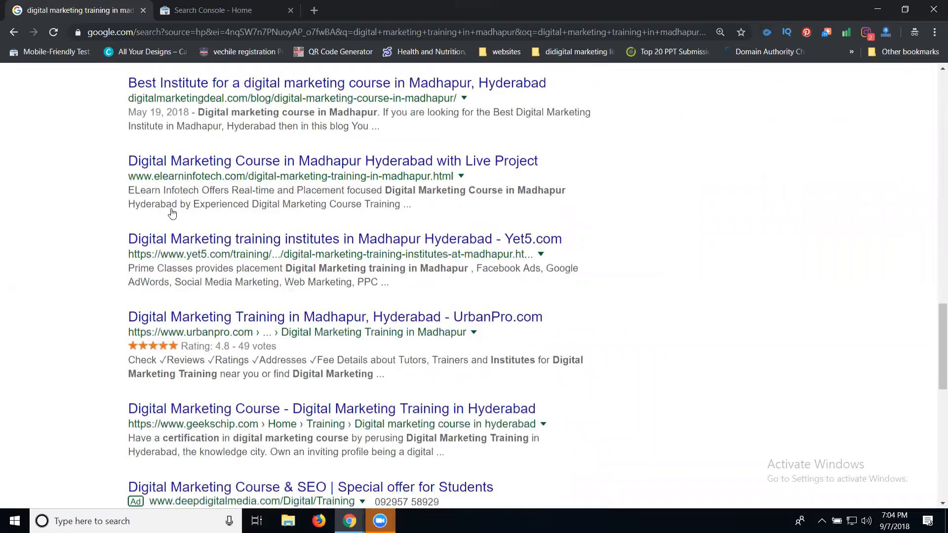
{"action": "scroll", "coordinate": [171, 212], "scroll_direction": "down", "scroll_amount": 1}
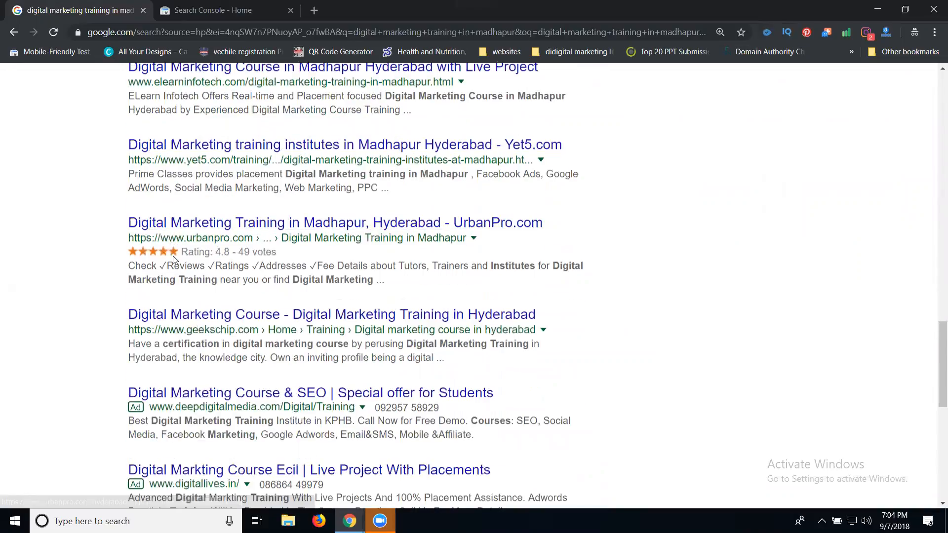
{"action": "scroll", "coordinate": [190, 253], "scroll_direction": "down", "scroll_amount": 3}
{"action": "scroll", "coordinate": [190, 253], "scroll_direction": "down", "scroll_amount": 6}
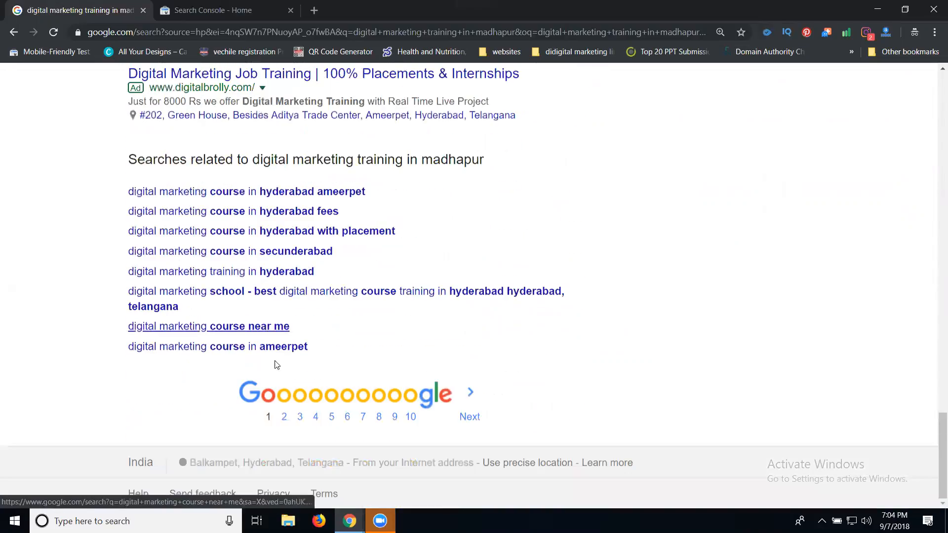
{"action": "left_click", "coordinate": [285, 418]}
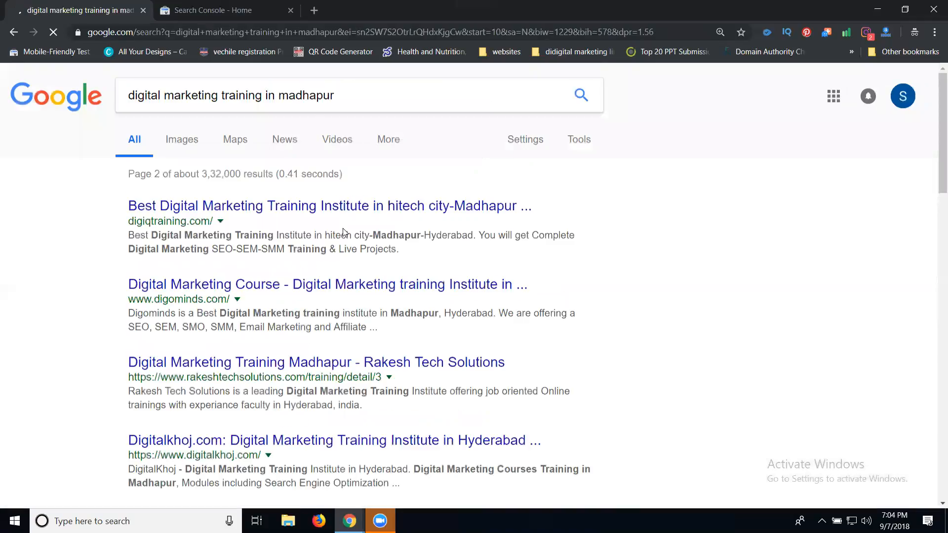
- Open the Rakesh Tech Solutions result in a separate tab and copy the page's web address
{"action": "scroll", "coordinate": [255, 250], "scroll_direction": "down", "scroll_amount": 1}
{"action": "scroll", "coordinate": [255, 250], "scroll_direction": "down", "scroll_amount": 2}
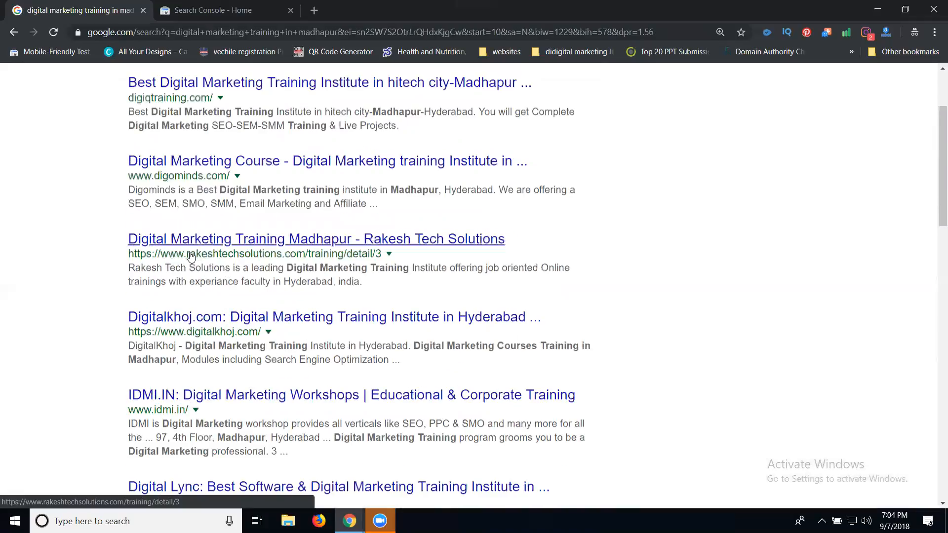
{"action": "mouse_move", "coordinate": [268, 262]}
{"action": "left_mouse_down"}
{"action": "mouse_move", "coordinate": [280, 266]}
{"action": "mouse_move", "coordinate": [282, 257]}
{"action": "left_mouse_up"}
{"action": "middle_click", "coordinate": [284, 245]}
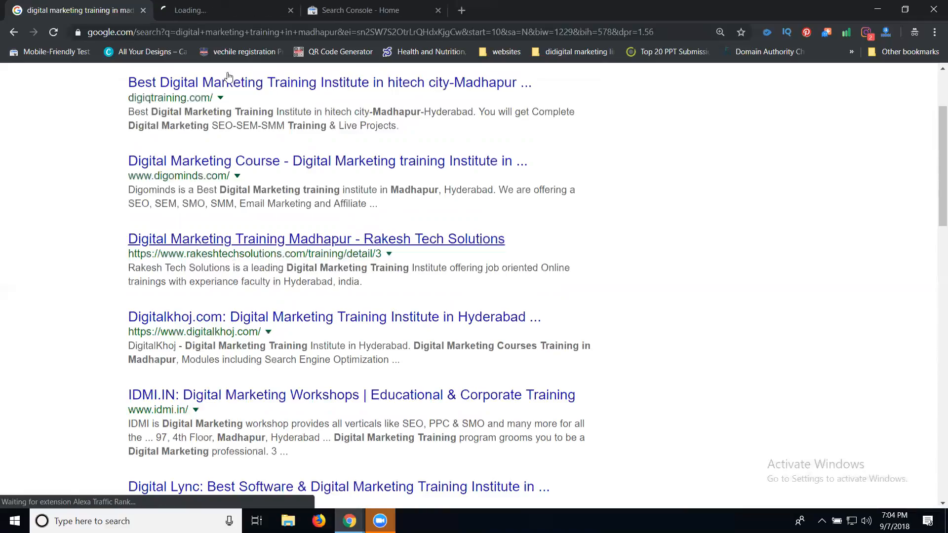
{"action": "left_click", "coordinate": [183, 12]}
{"action": "left_click", "coordinate": [183, 34]}
{"action": "key", "text": "ctrl+c"}
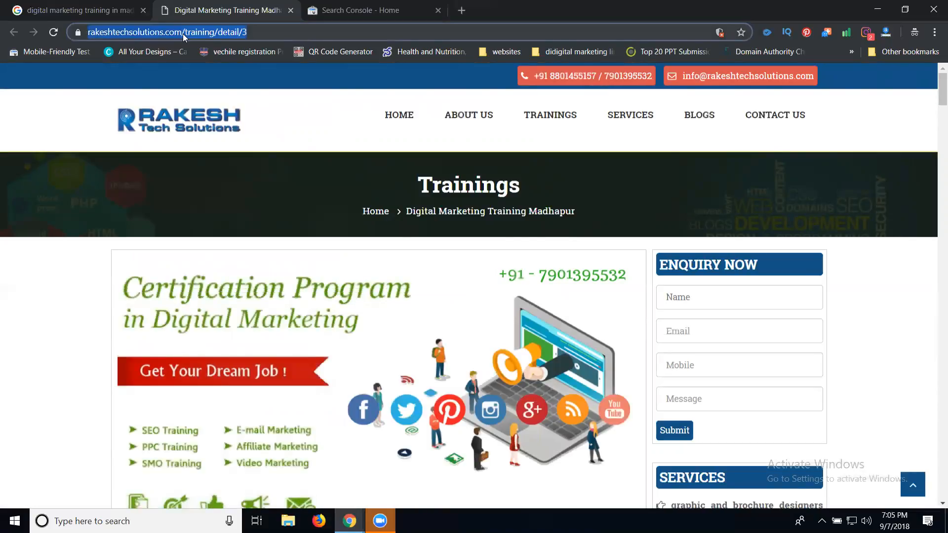
{"action": "left_click", "coordinate": [465, 13]}
{"action": "type", "text": "google.com"}
{"action": "key", "text": "Return"}
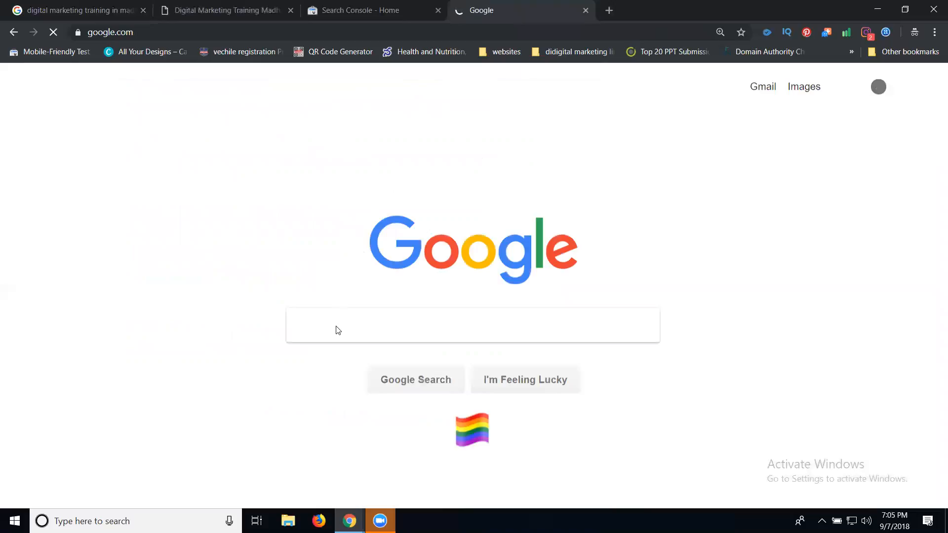
{"action": "key", "text": "ctrl+v"}
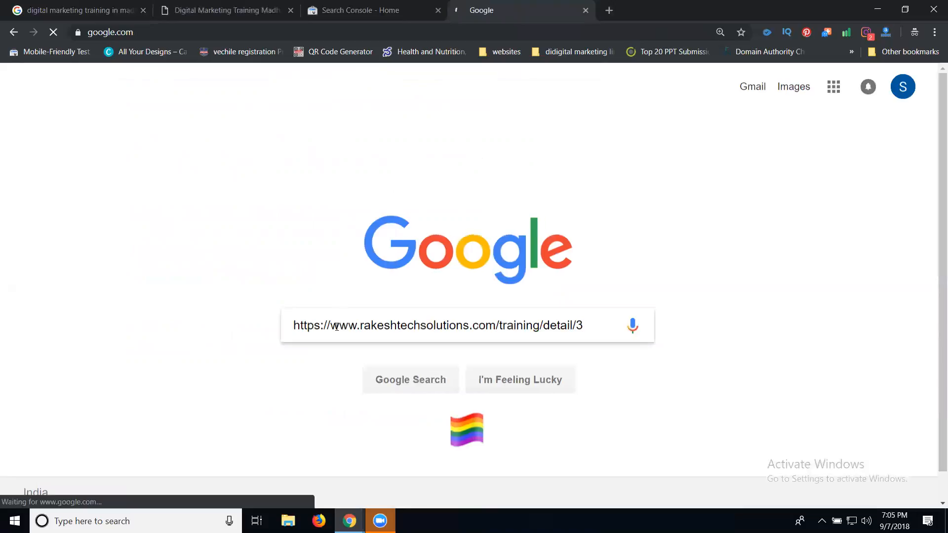
{"action": "key", "text": "Return"}
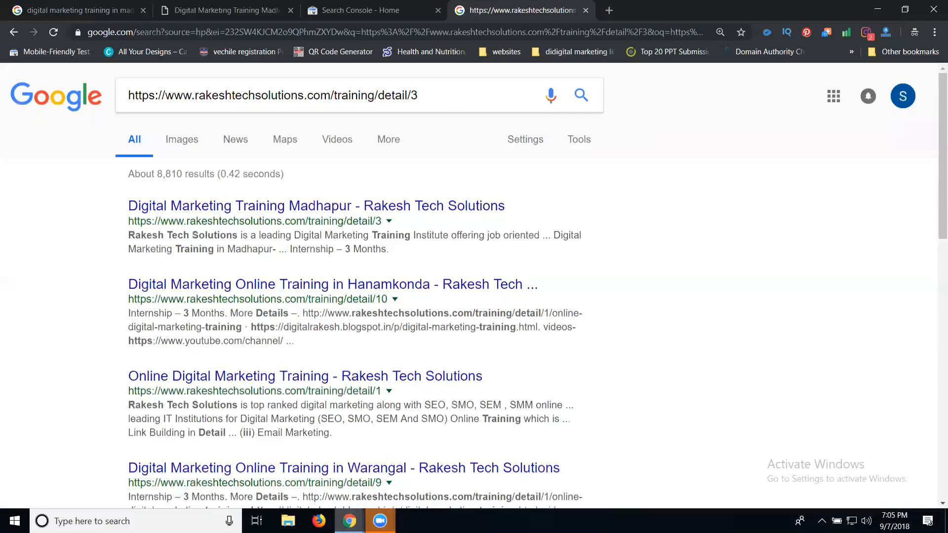
- Switch to the window showing the cultureconceptinteriors.com shop site and copy its full web address
{"action": "left_click", "coordinate": [282, 486]}
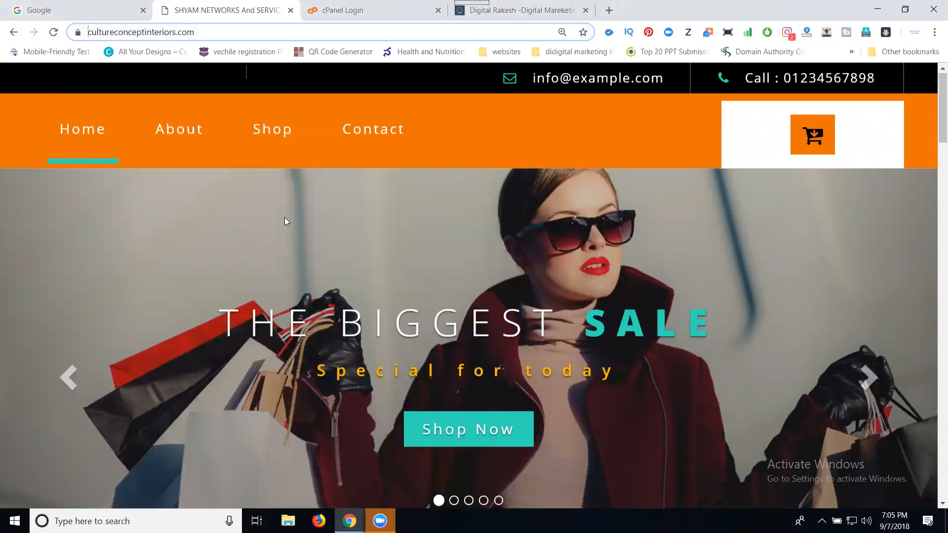
{"action": "left_click", "coordinate": [212, 33]}
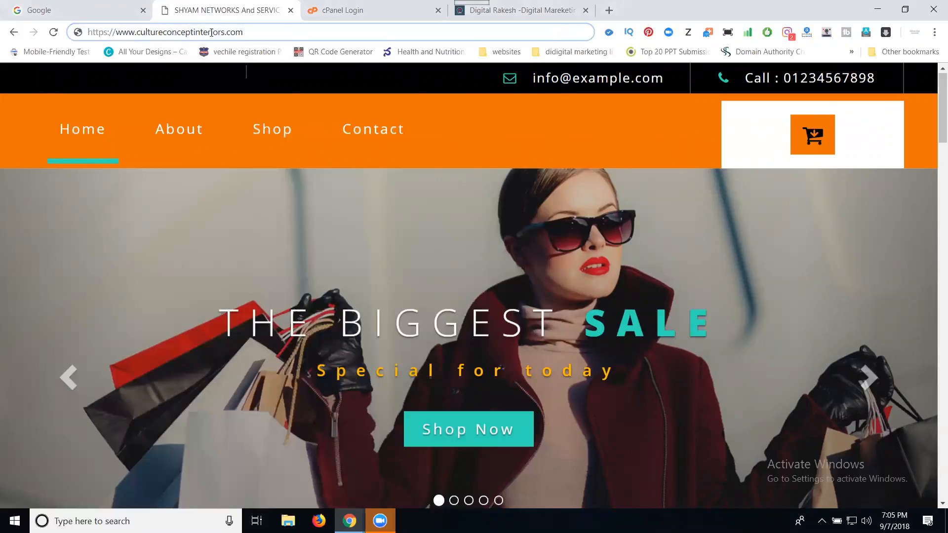
{"action": "left_click", "coordinate": [211, 33]}
{"action": "key", "text": "ctrl+c"}
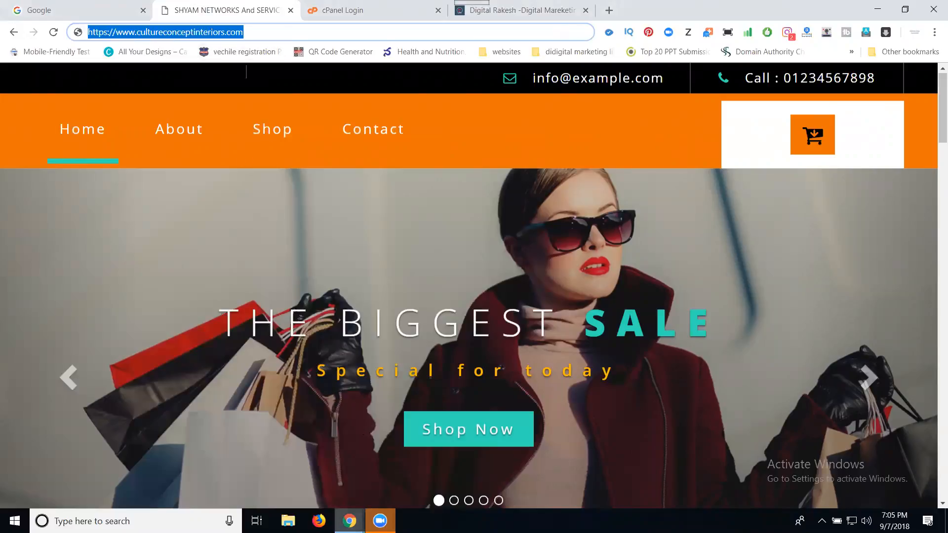
{"action": "mouse_move", "coordinate": [349, 519]}
{"action": "left_click", "coordinate": [420, 467]}
{"action": "left_click", "coordinate": [398, 10]}
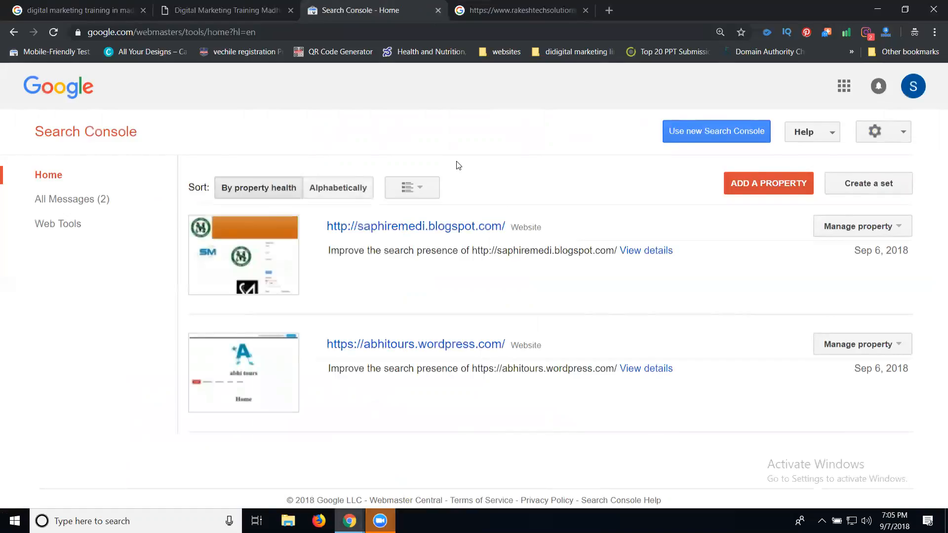
{"action": "left_click", "coordinate": [761, 189]}
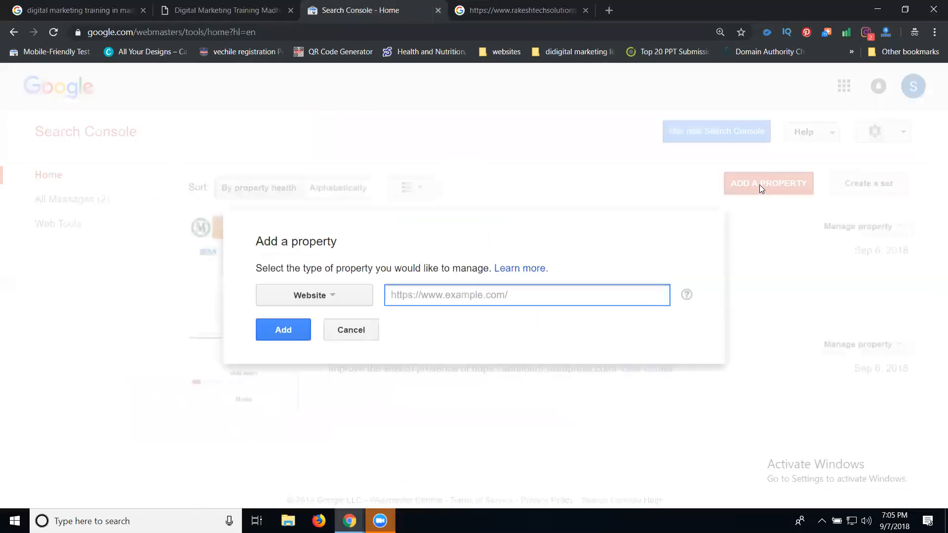
{"action": "key", "text": "ctrl+v"}
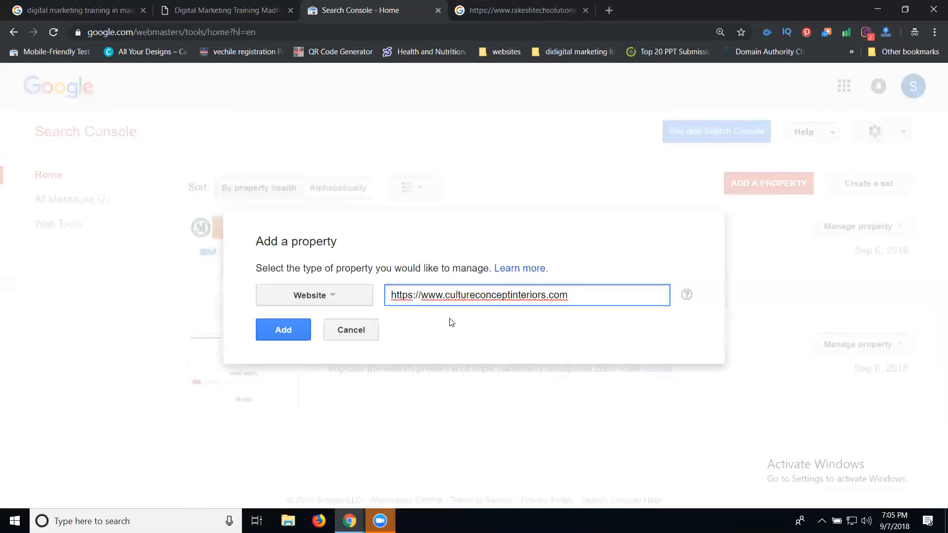
- Add the property with the type Website and download its HTML verification file
{"action": "left_click", "coordinate": [286, 295]}
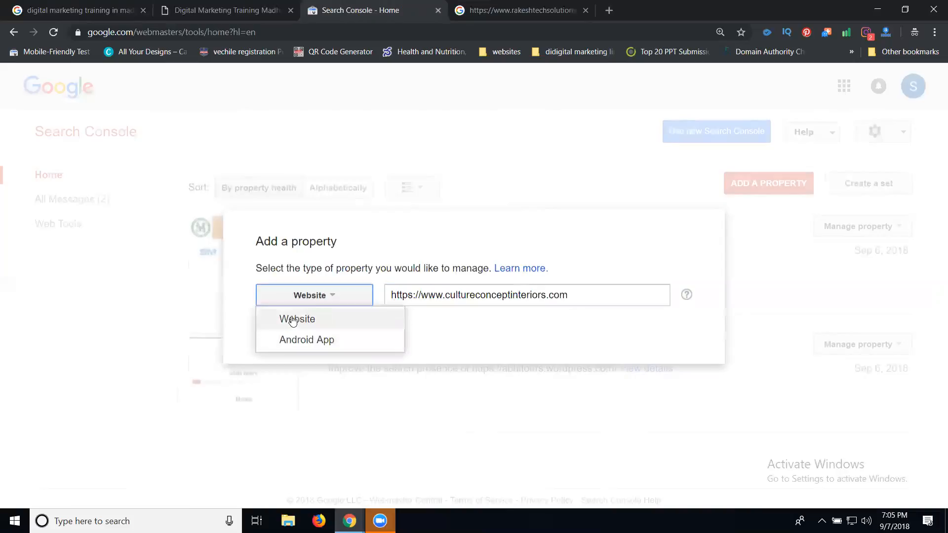
{"action": "left_click", "coordinate": [293, 320]}
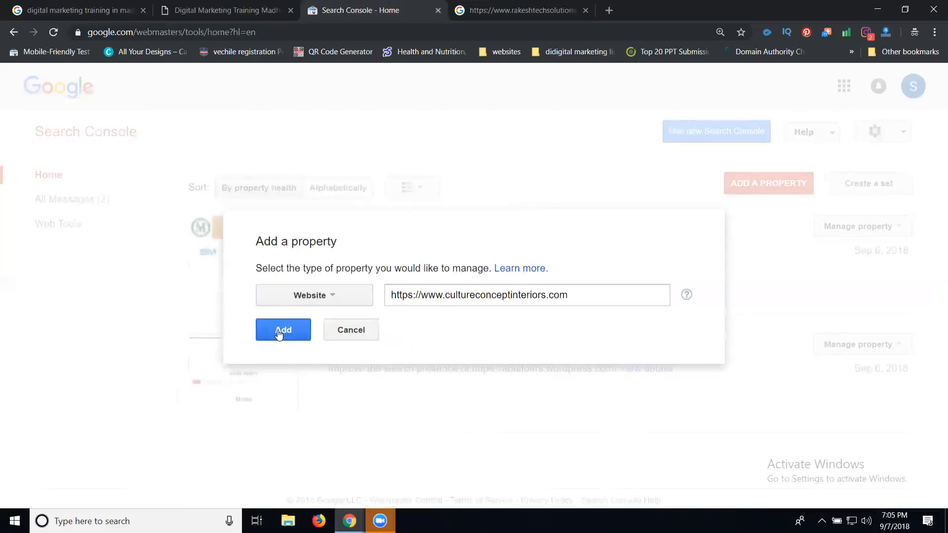
{"action": "left_click", "coordinate": [279, 334]}
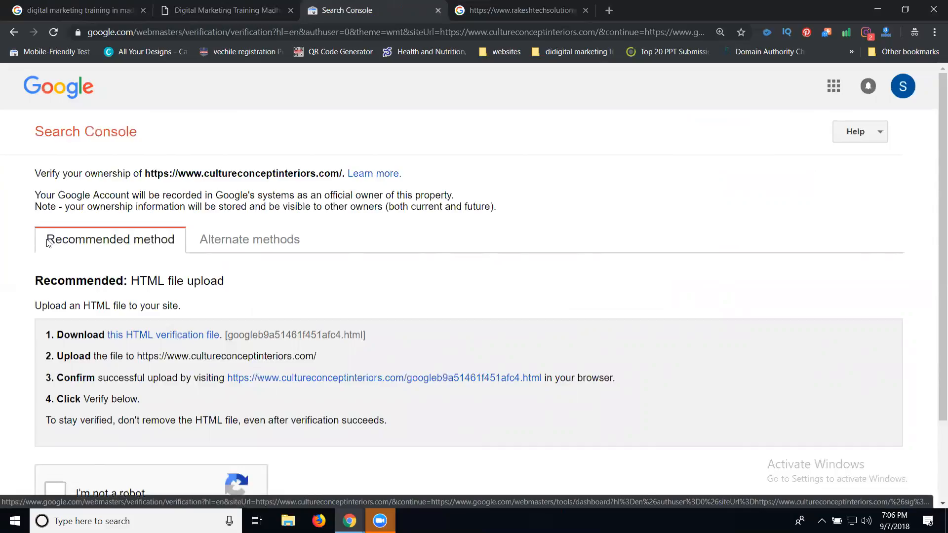
{"action": "left_click", "coordinate": [118, 341]}
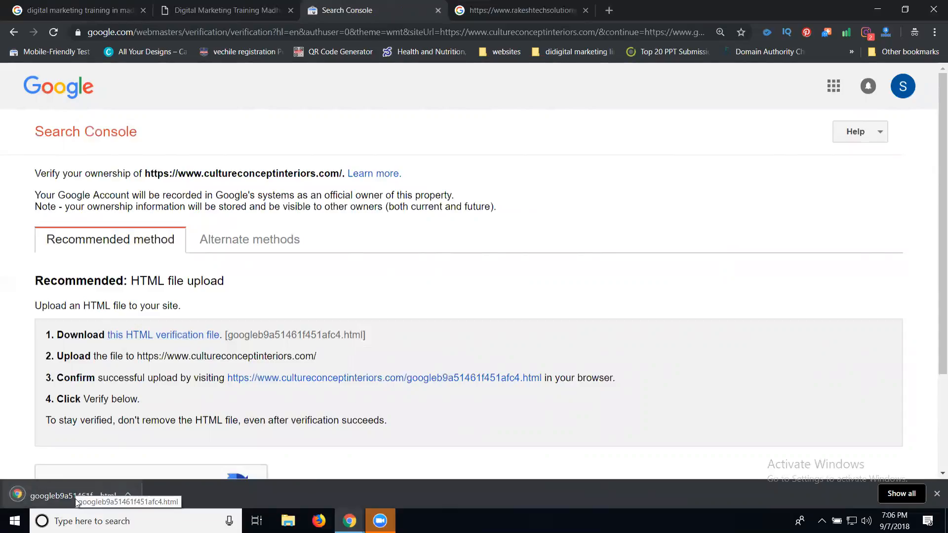
- Switch to the cPanel login page in the other browser window and log in with the prefilled credentials
{"action": "mouse_move", "coordinate": [349, 521]}
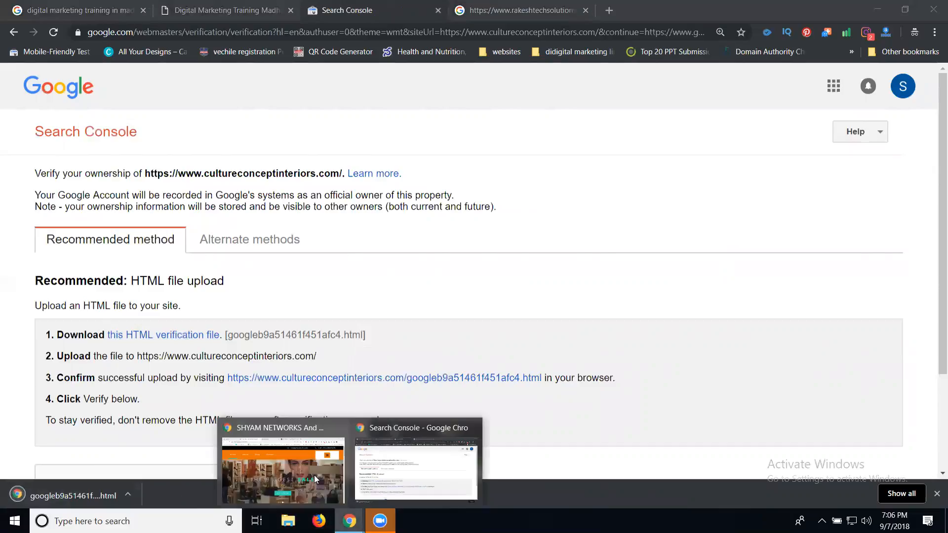
{"action": "left_click", "coordinate": [314, 475]}
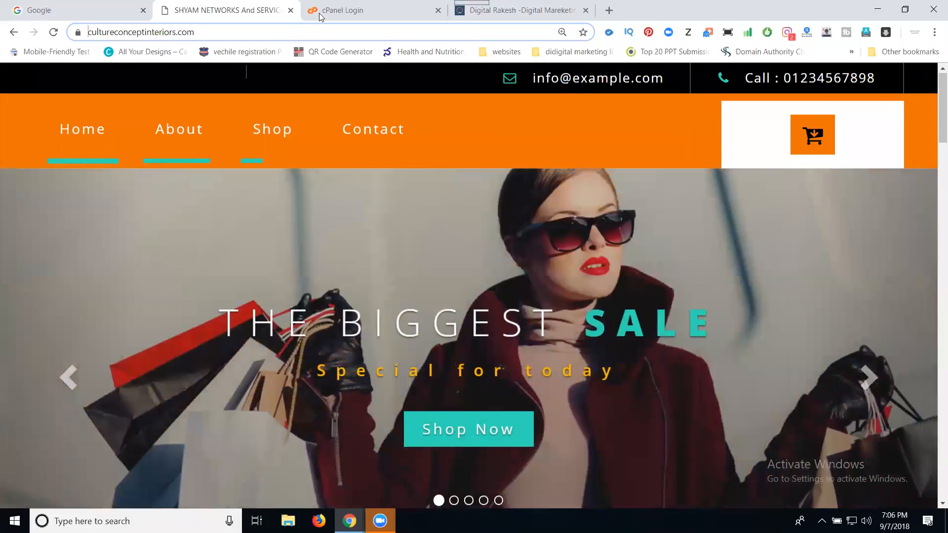
{"action": "left_click", "coordinate": [320, 16]}
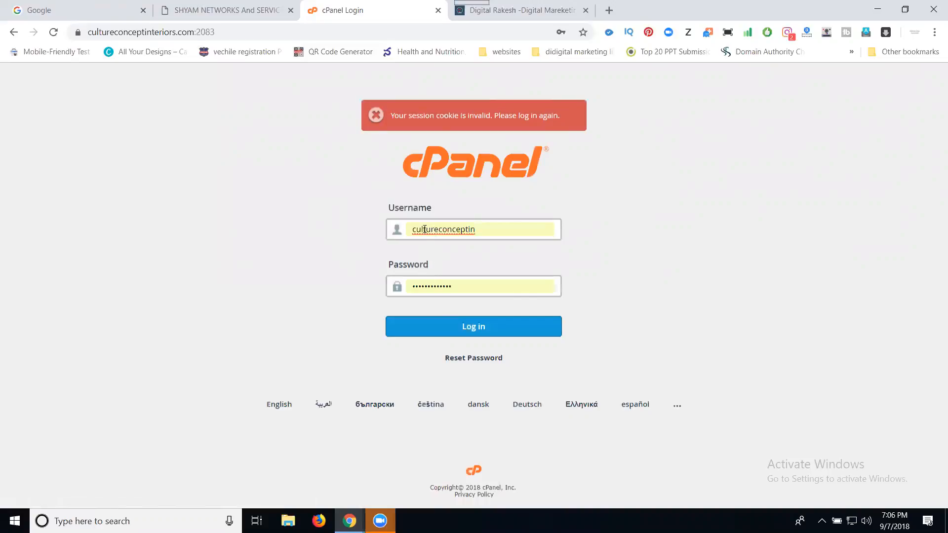
{"action": "left_click", "coordinate": [417, 330]}
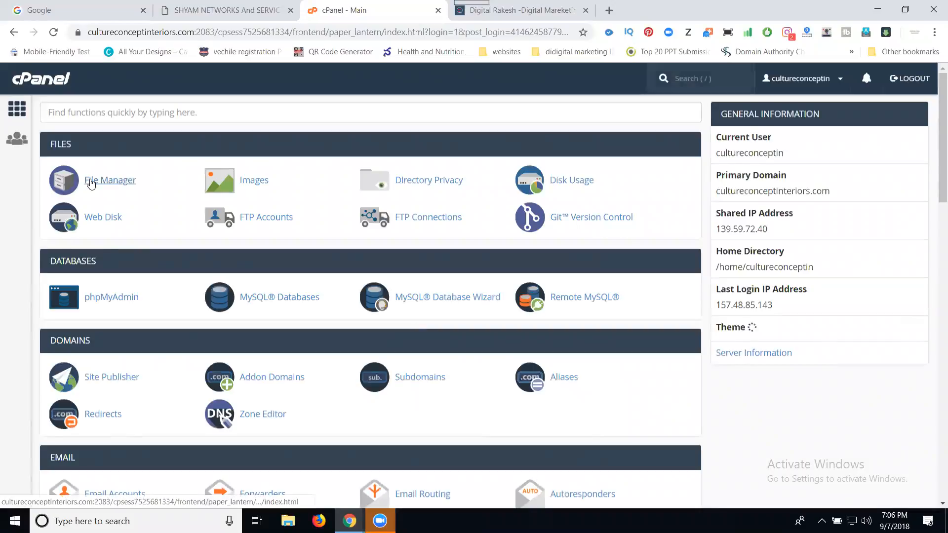
- Open cPanel's File Manager, go up to the home directory and open the public_html folder from there
{"action": "left_click", "coordinate": [91, 182]}
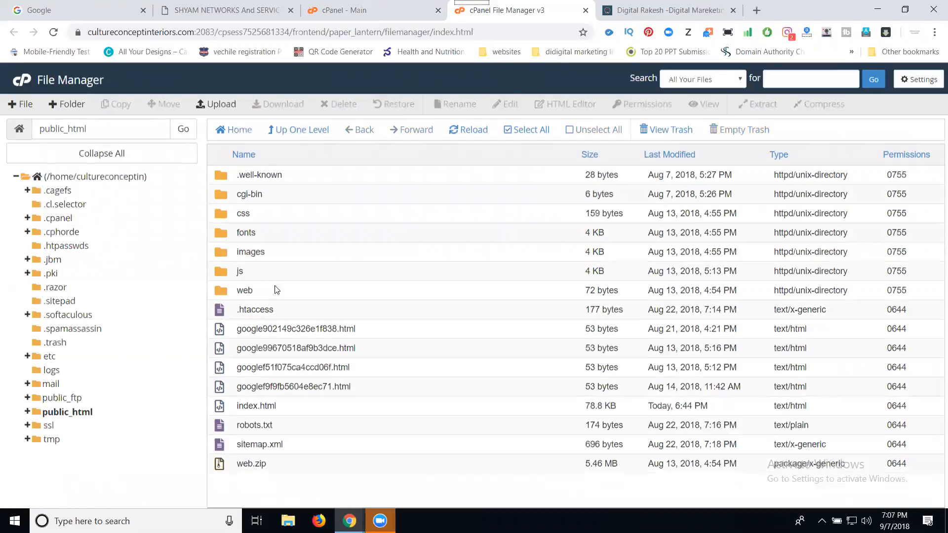
{"action": "left_click", "coordinate": [301, 130]}
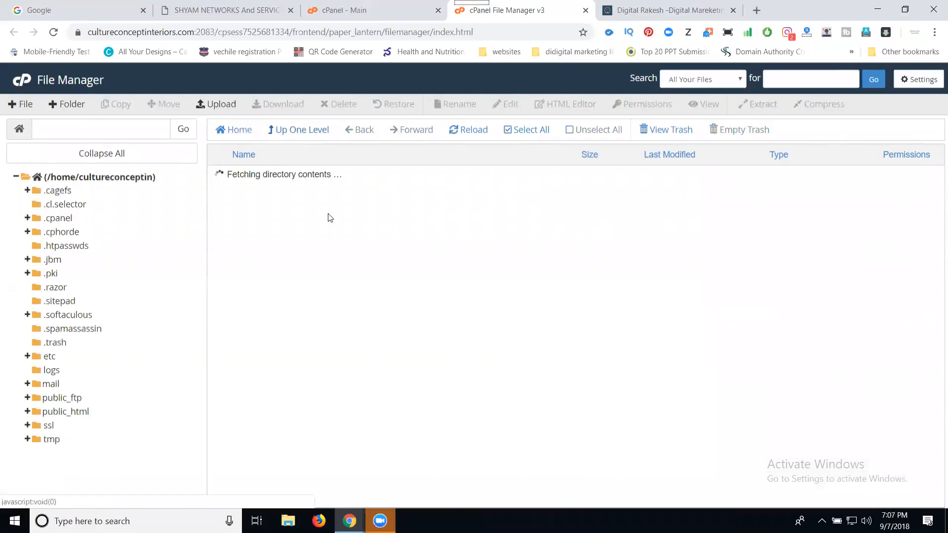
{"action": "scroll", "coordinate": [326, 370], "scroll_direction": "down", "scroll_amount": 3}
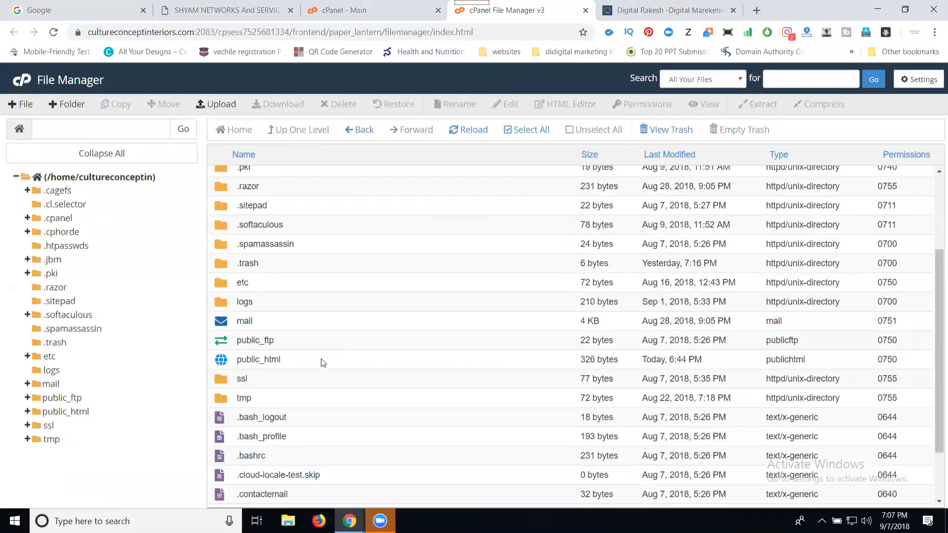
{"action": "double_click", "coordinate": [323, 361]}
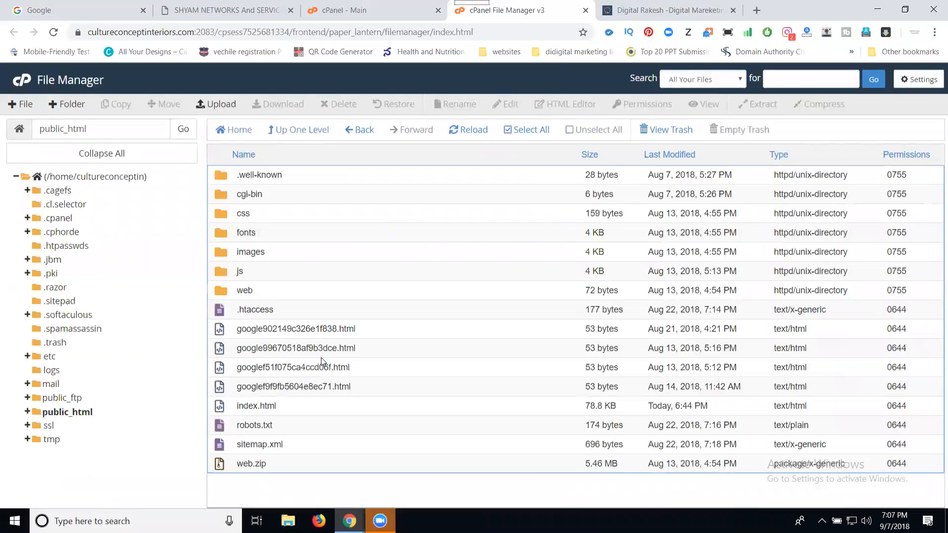
- Upload the downloaded Google HTML verification file from the Downloads folder to public_html
{"action": "left_click", "coordinate": [216, 107]}
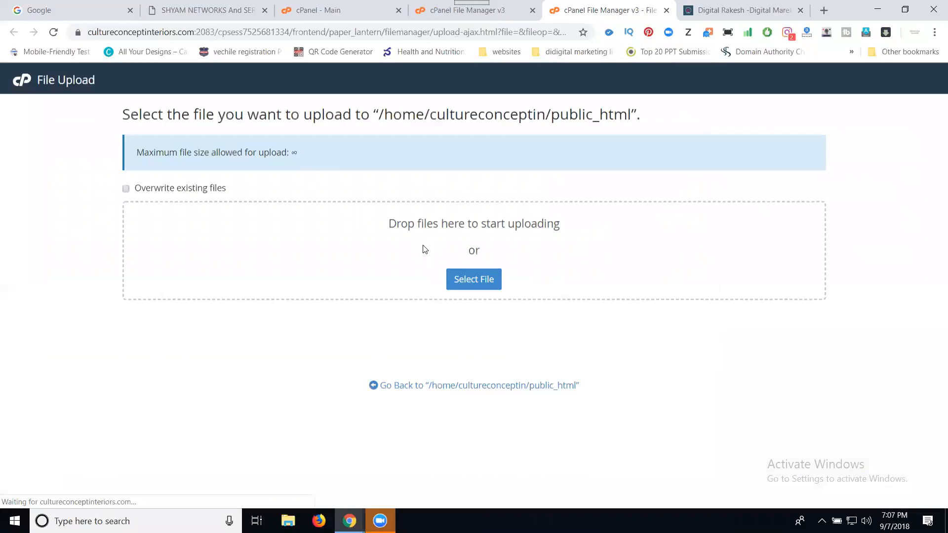
{"action": "left_click", "coordinate": [465, 276]}
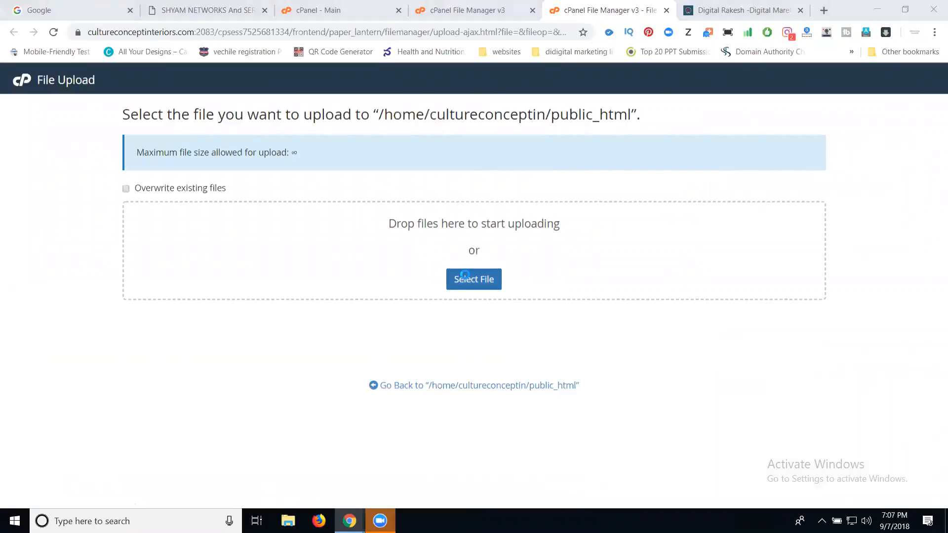
{"action": "left_click", "coordinate": [466, 278]}
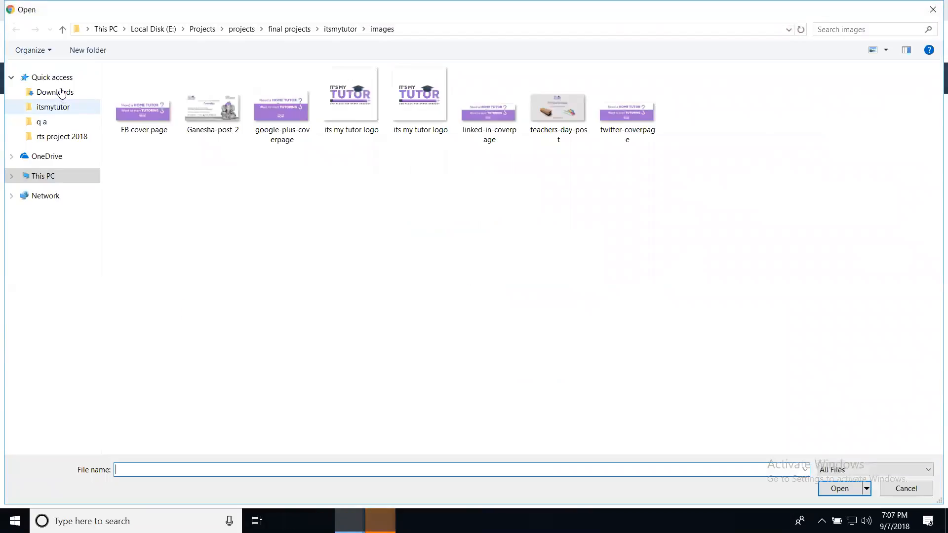
{"action": "left_click", "coordinate": [55, 93]}
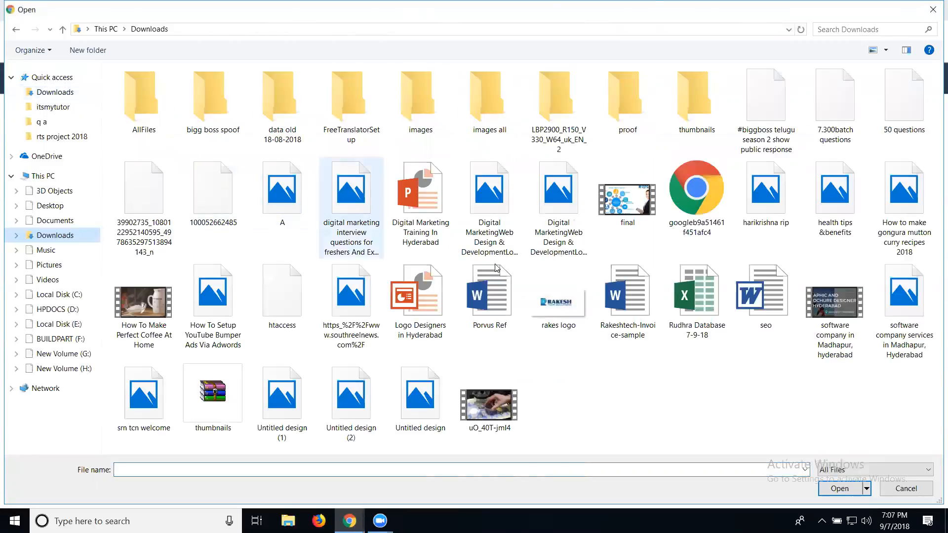
{"action": "double_click", "coordinate": [698, 213]}
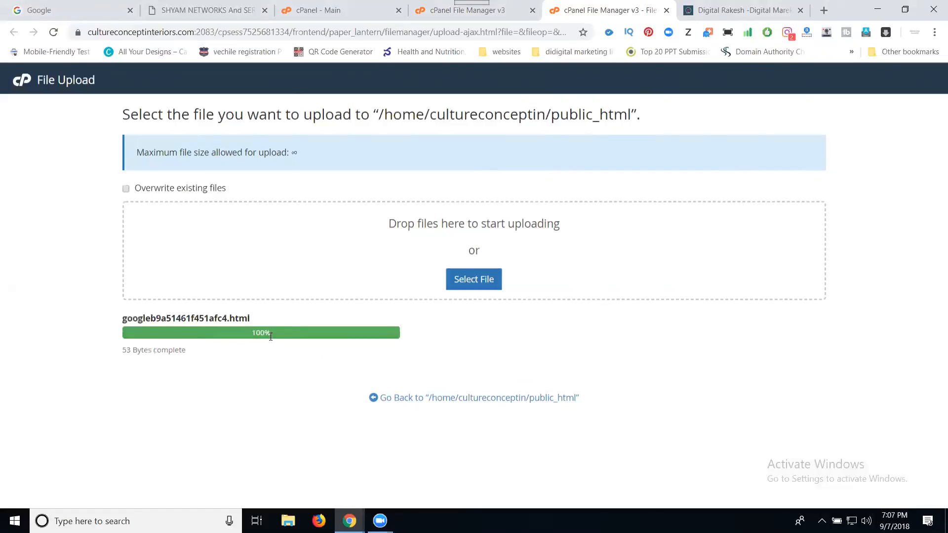
- Return to Search Console, complete the reCAPTCHA by choosing the store front images, verify ownership of the property and continue to its dashboard
{"action": "left_click", "coordinate": [349, 521]}
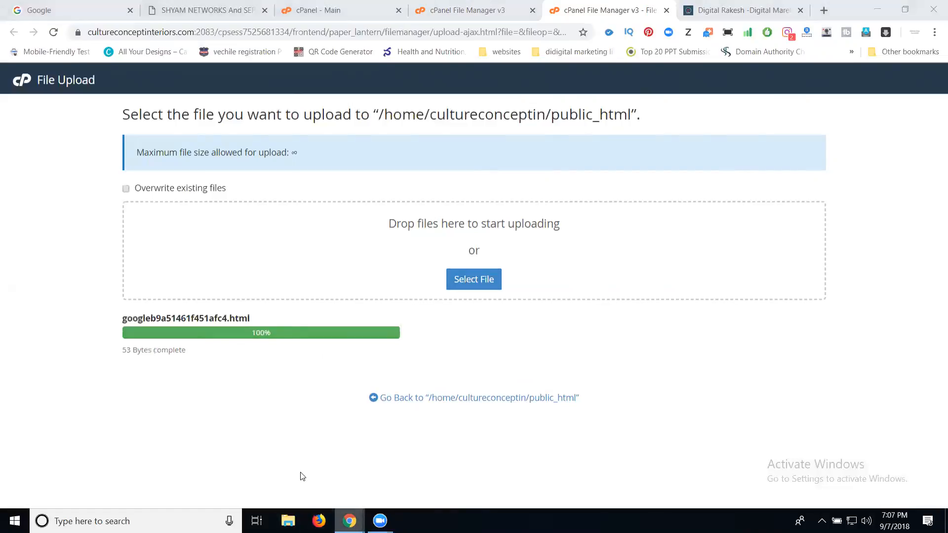
{"action": "left_click", "coordinate": [414, 469]}
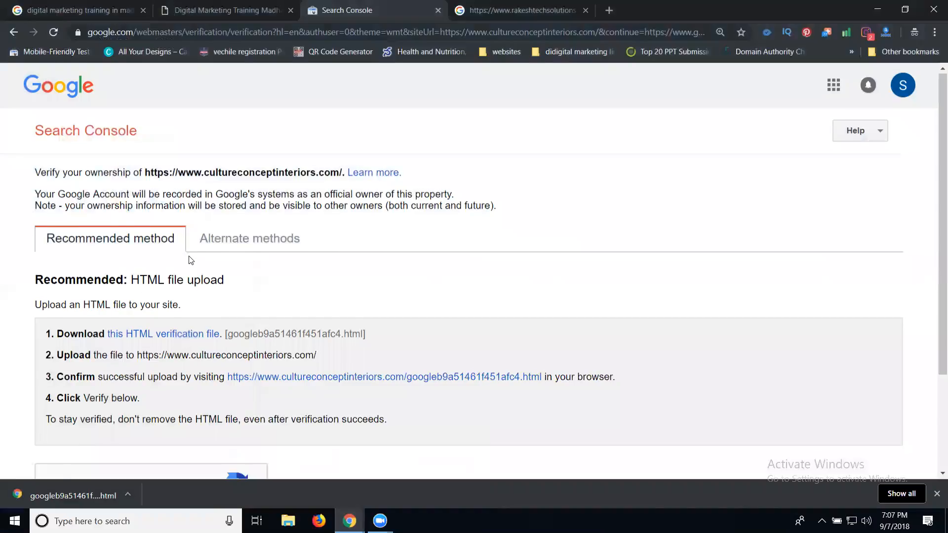
{"action": "scroll", "coordinate": [117, 339], "scroll_direction": "down", "scroll_amount": 3}
{"action": "left_click", "coordinate": [101, 366]}
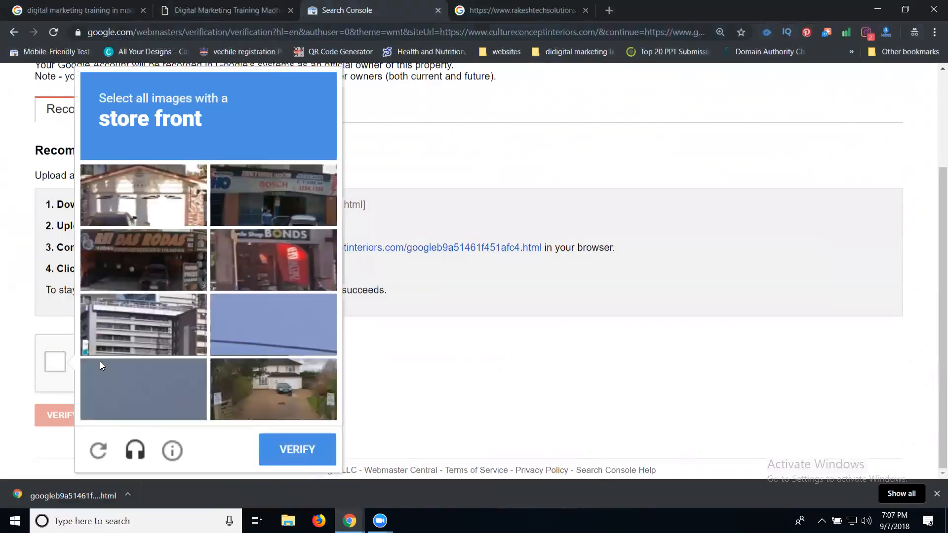
{"action": "left_click", "coordinate": [154, 243]}
{"action": "left_click", "coordinate": [284, 180]}
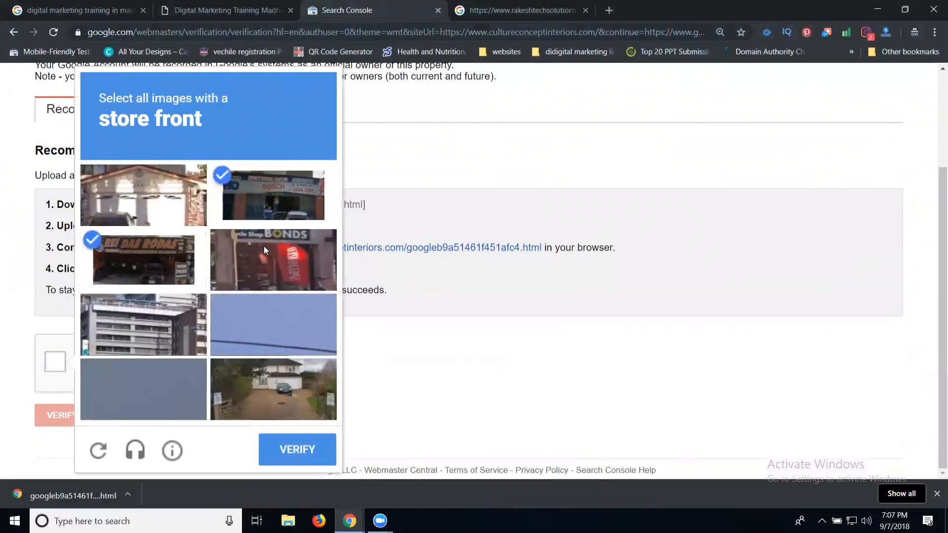
{"action": "left_click", "coordinate": [263, 246]}
{"action": "left_click", "coordinate": [278, 447]}
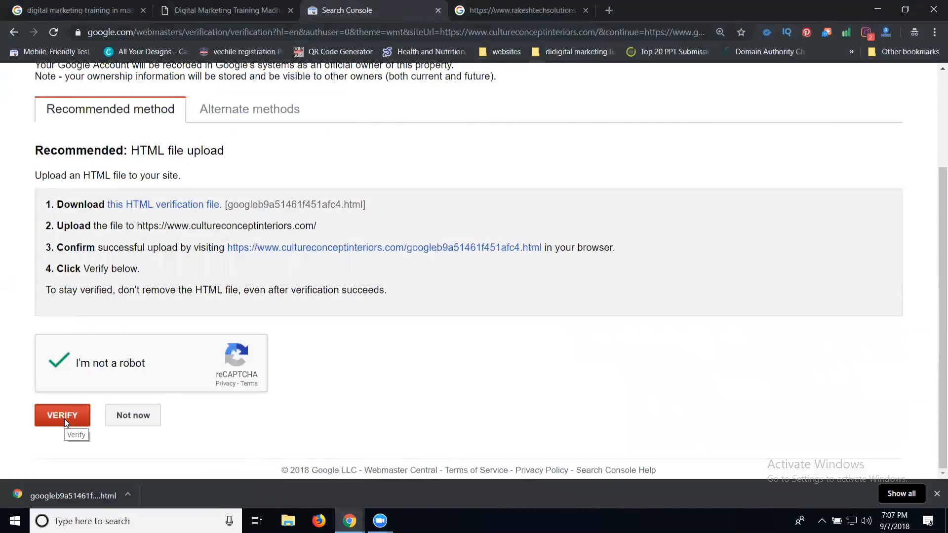
{"action": "left_click", "coordinate": [64, 418]}
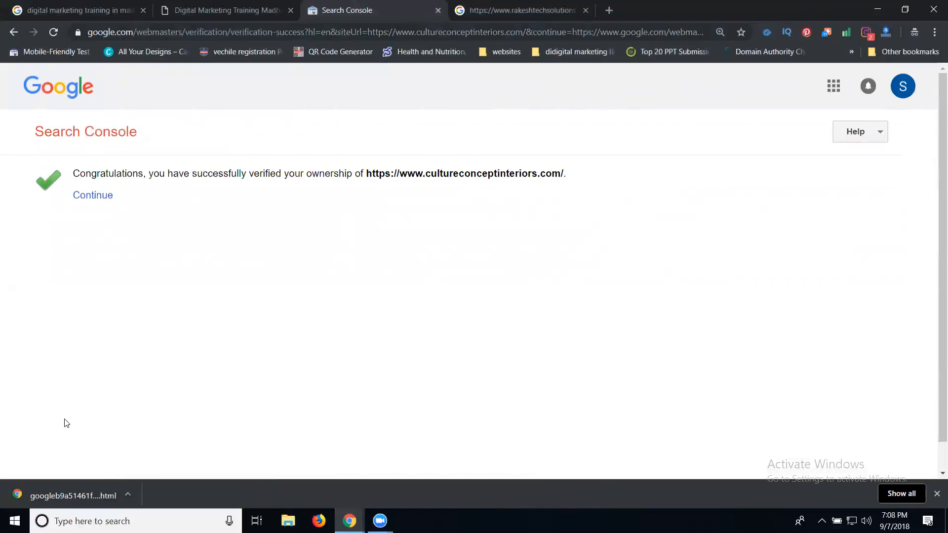
{"action": "left_click", "coordinate": [97, 199]}
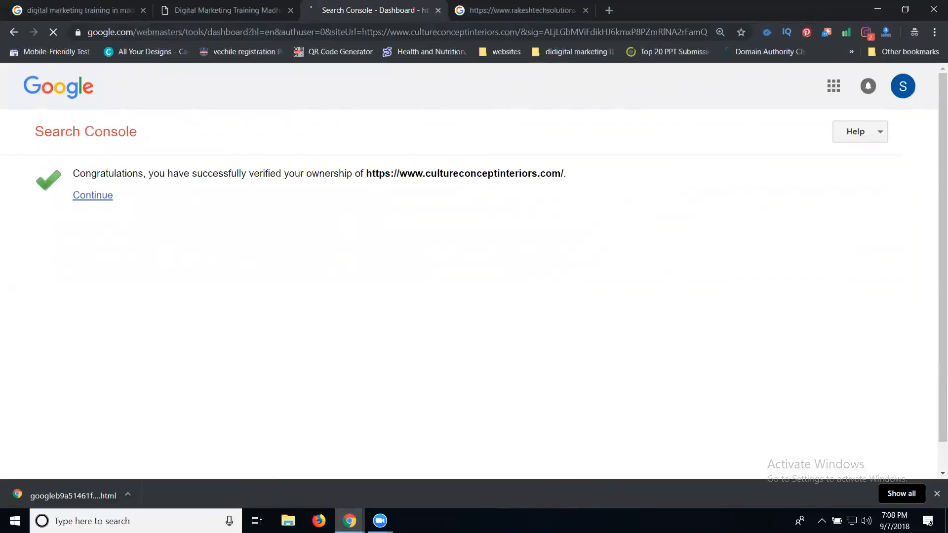
- Switch to the cultureconceptinteriors.com homepage in the other browser window and reload it
{"action": "mouse_move", "coordinate": [349, 521]}
{"action": "left_click", "coordinate": [281, 461]}
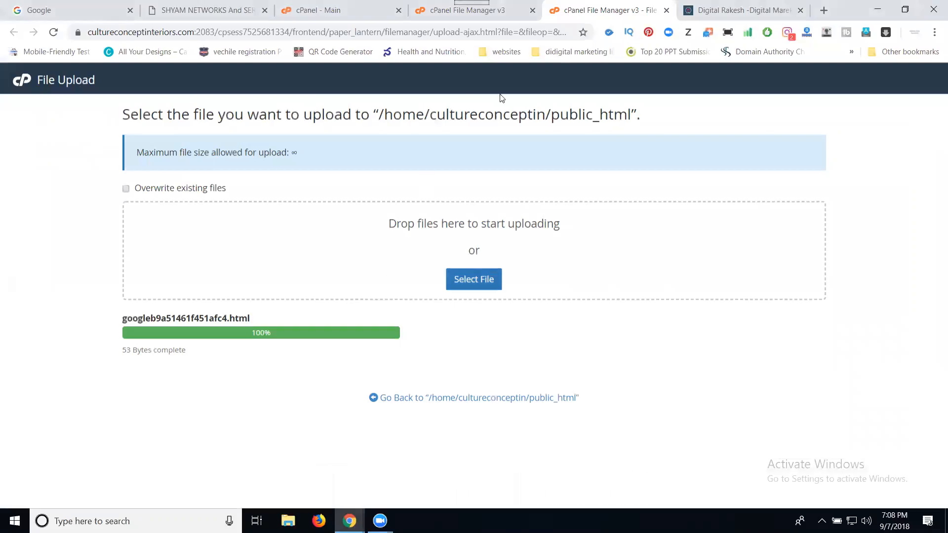
{"action": "left_click", "coordinate": [227, 15]}
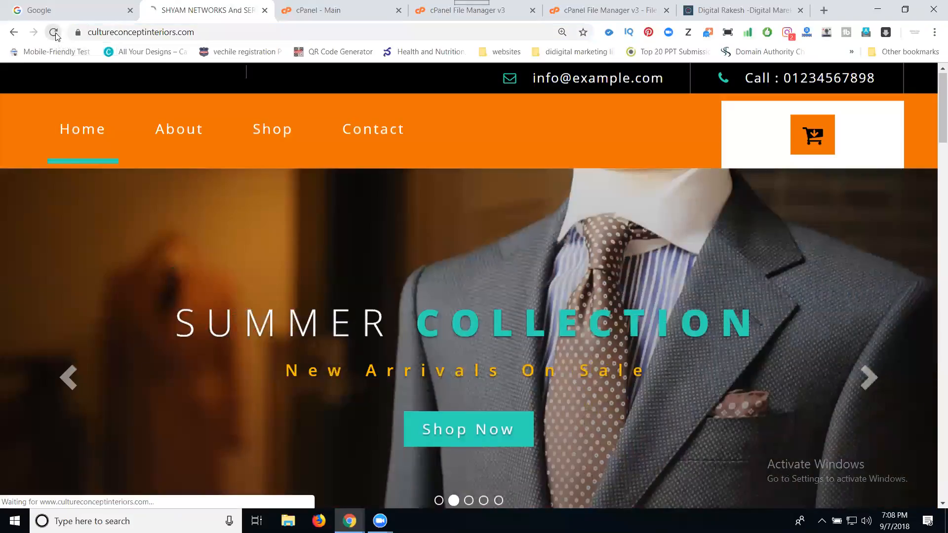
{"action": "left_click", "coordinate": [54, 33]}
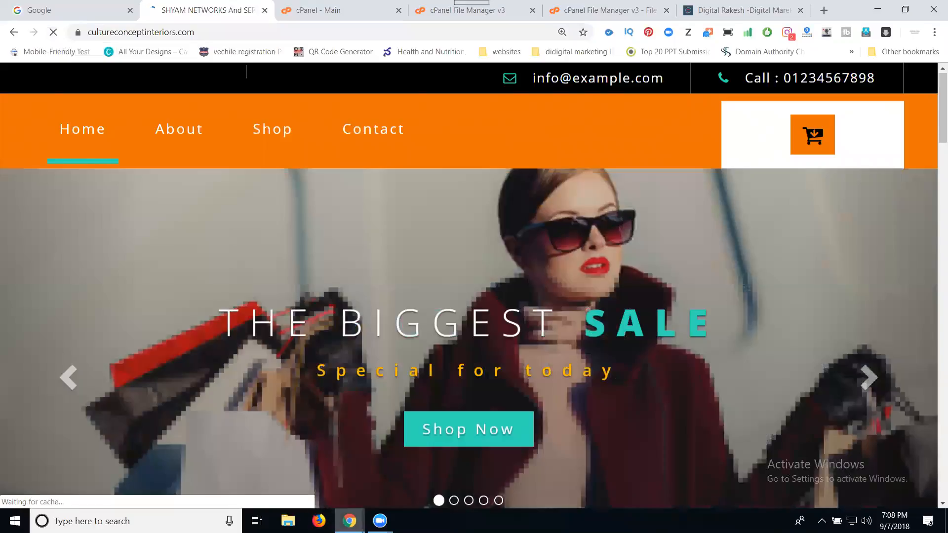
- Return to Search Console and run Fetch as Google on the site's homepage for Desktop, leaving the URL path blank
{"action": "mouse_move", "coordinate": [349, 521]}
{"action": "left_click", "coordinate": [379, 485]}
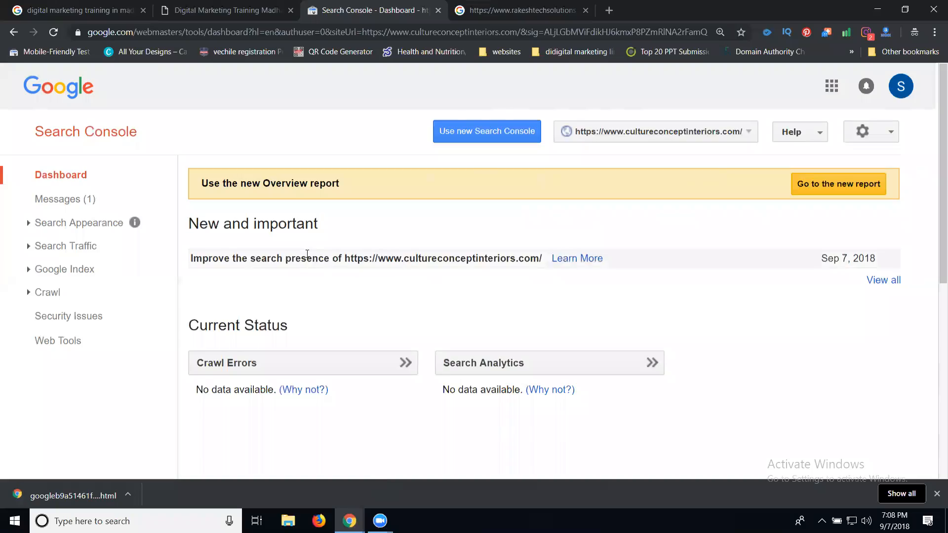
{"action": "left_click", "coordinate": [54, 294]}
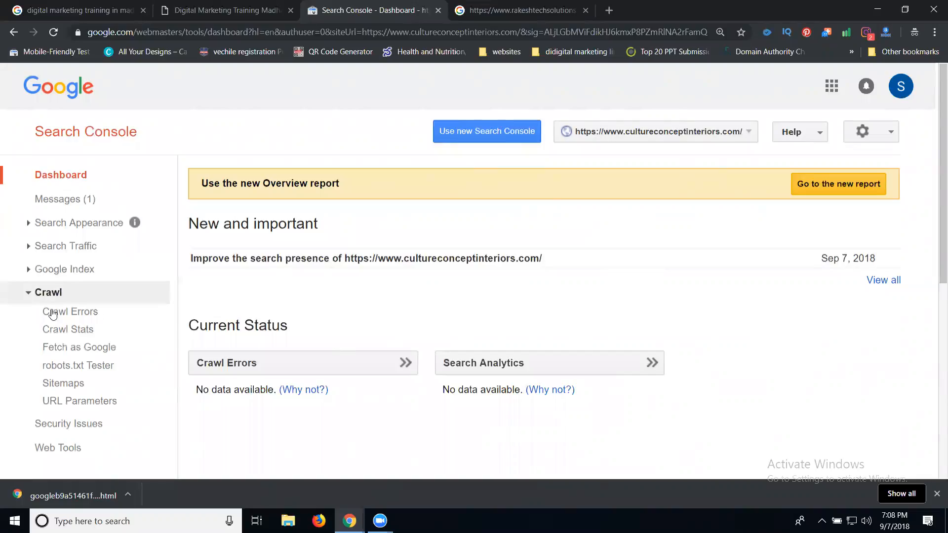
{"action": "left_click", "coordinate": [65, 352]}
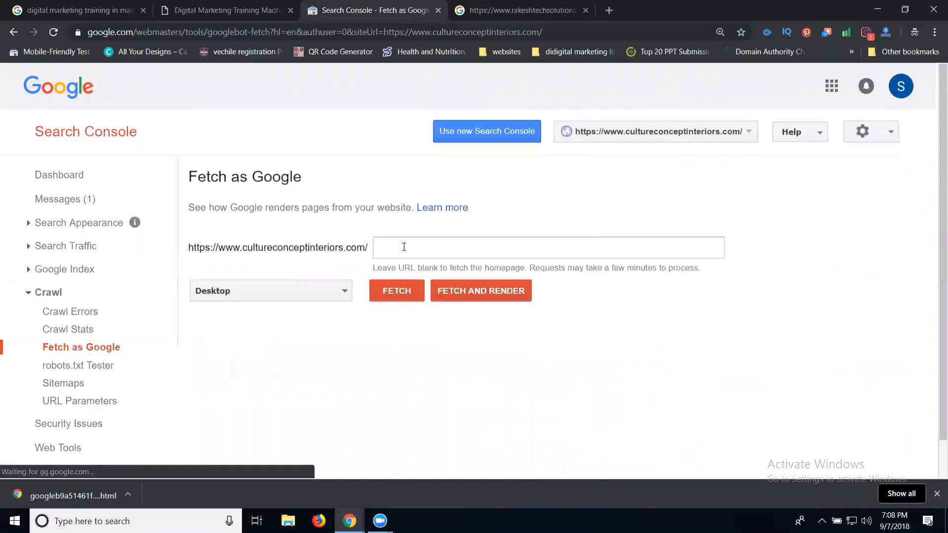
{"action": "left_click", "coordinate": [395, 292]}
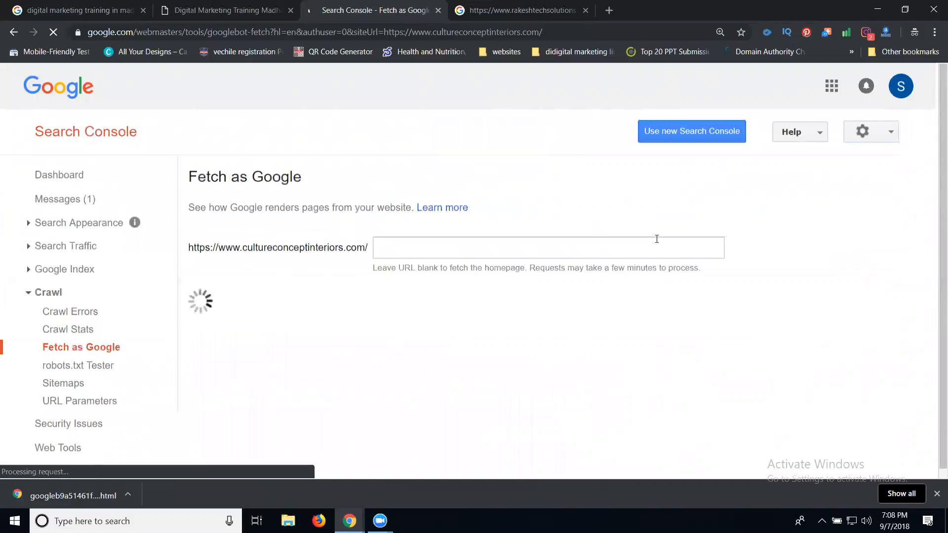
- Request indexing of the fetched homepage, passing the bus image reCAPTCHA and submitting with Crawl only this URL
{"action": "scroll", "coordinate": [657, 240], "scroll_direction": "down", "scroll_amount": 1}
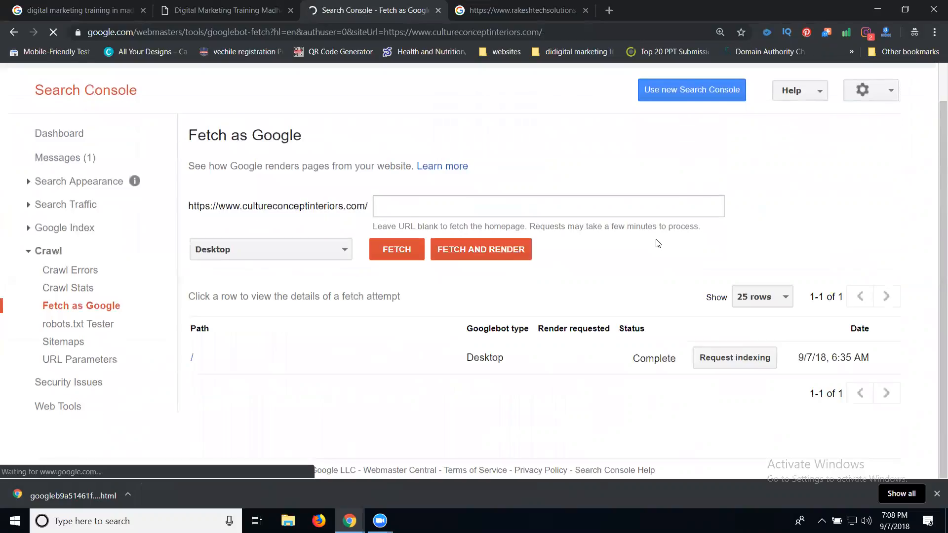
{"action": "left_click", "coordinate": [705, 356]}
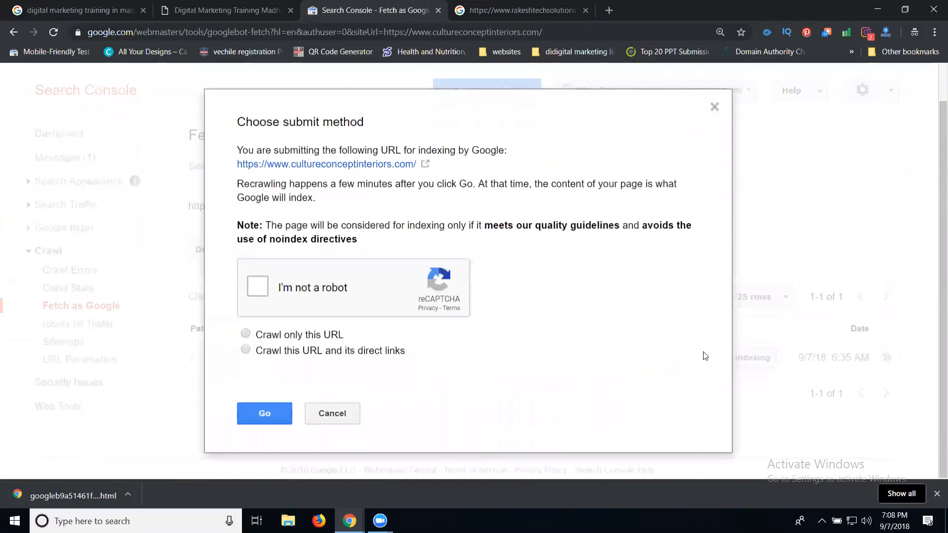
{"action": "left_click", "coordinate": [311, 294]}
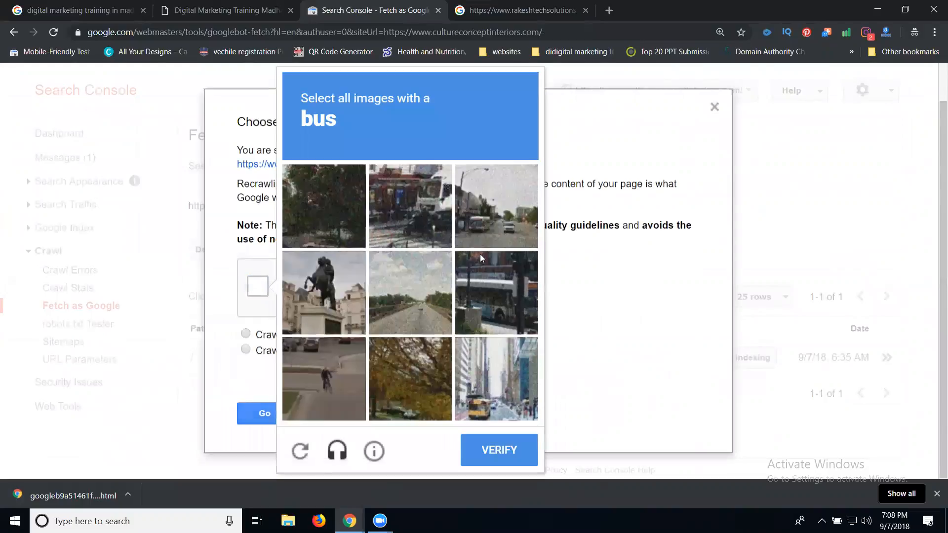
{"action": "left_click", "coordinate": [491, 222]}
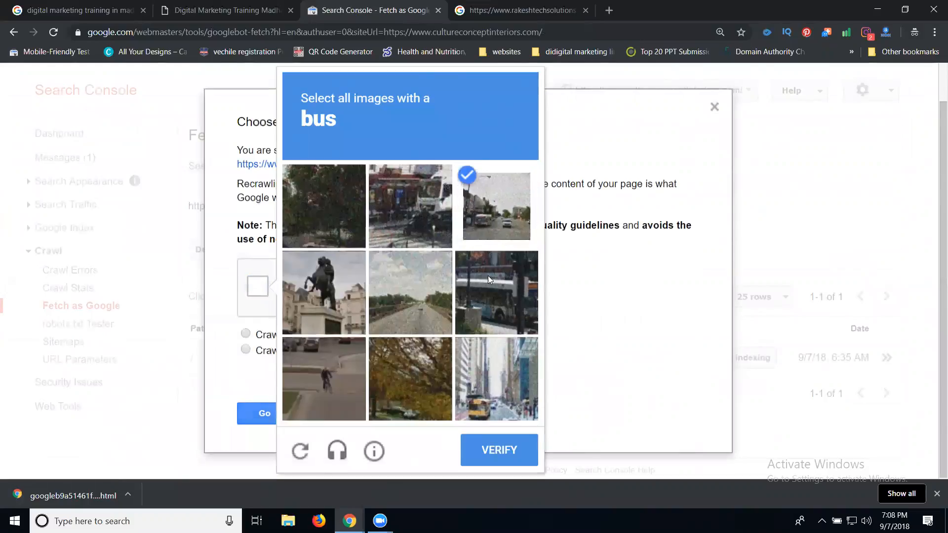
{"action": "left_click", "coordinate": [487, 279]}
{"action": "left_click", "coordinate": [413, 220]}
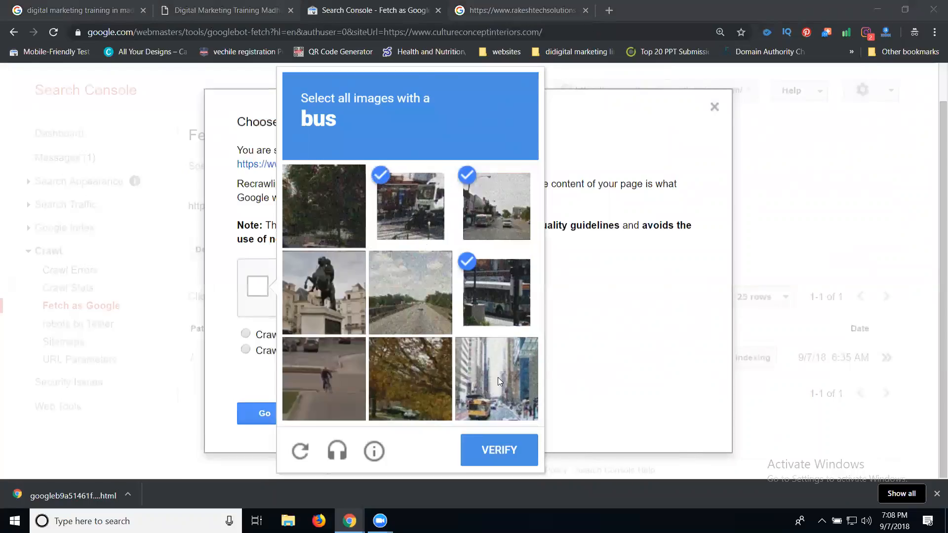
{"action": "left_click", "coordinate": [481, 446]}
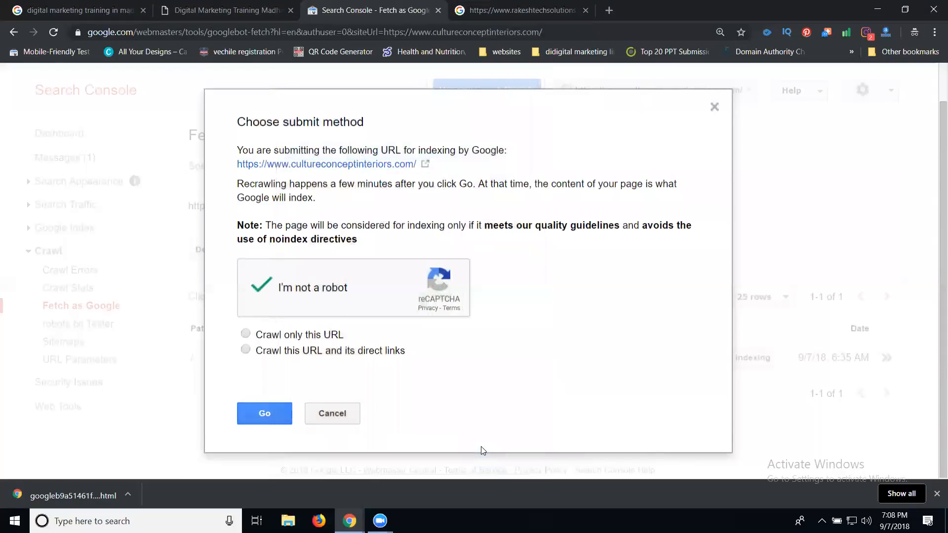
{"action": "left_click", "coordinate": [273, 337]}
{"action": "left_click", "coordinate": [271, 412]}
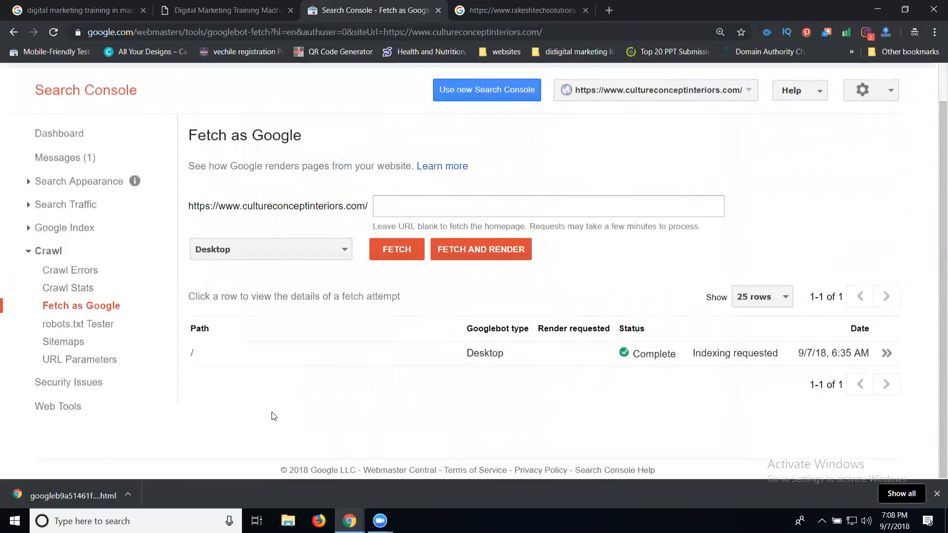
{"action": "mouse_move", "coordinate": [350, 521]}
{"action": "left_click", "coordinate": [282, 464]}
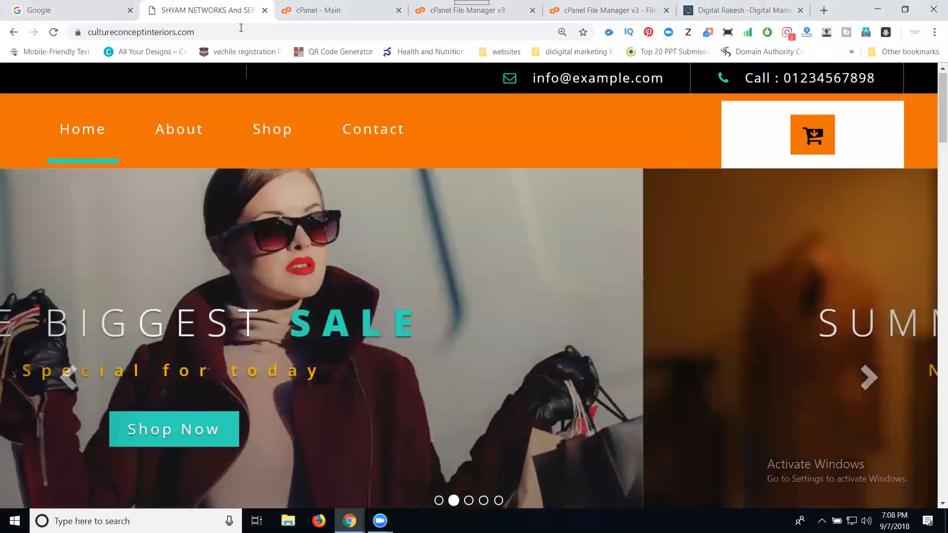
{"action": "left_click", "coordinate": [241, 32]}
{"action": "key", "text": "ctrl+c"}
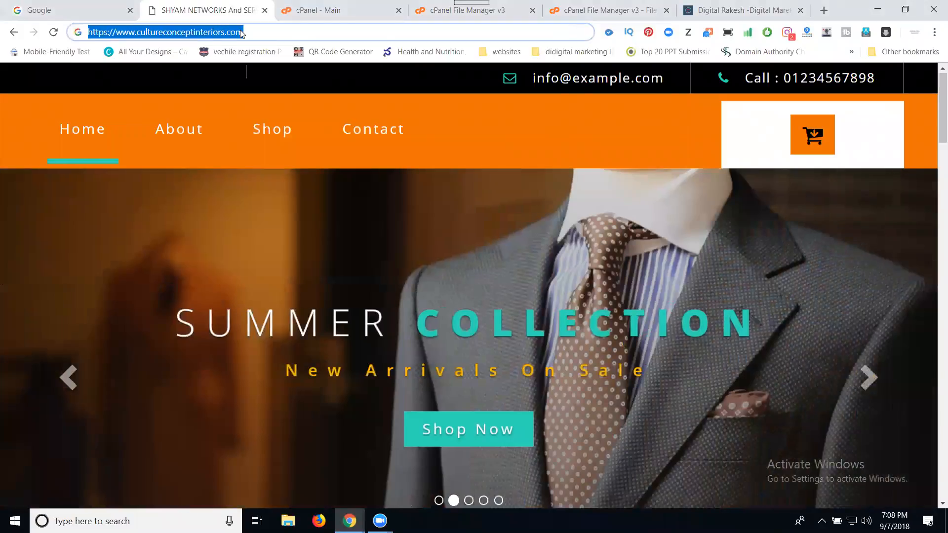
{"action": "left_click", "coordinate": [115, 11]}
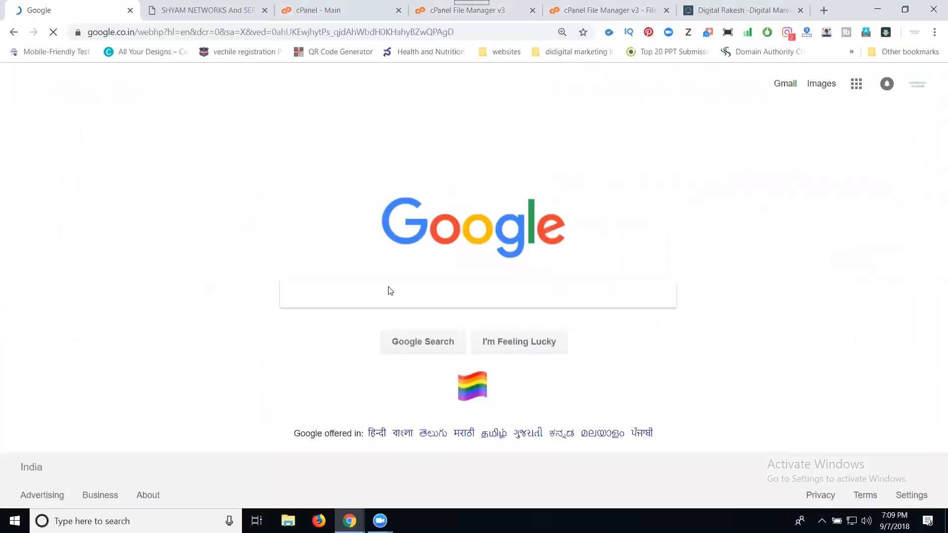
{"action": "left_click", "coordinate": [390, 291]}
{"action": "key", "text": "ctrl+v"}
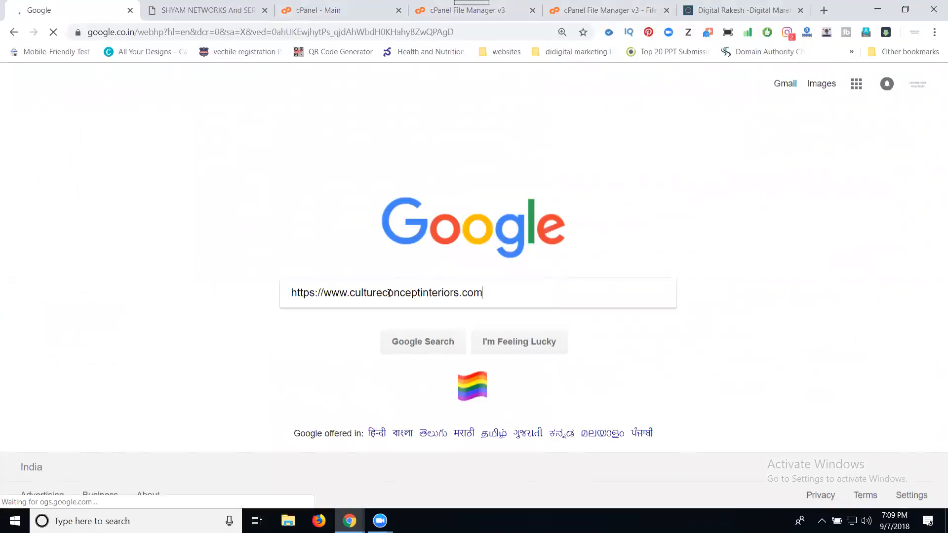
{"action": "key", "text": "Return"}
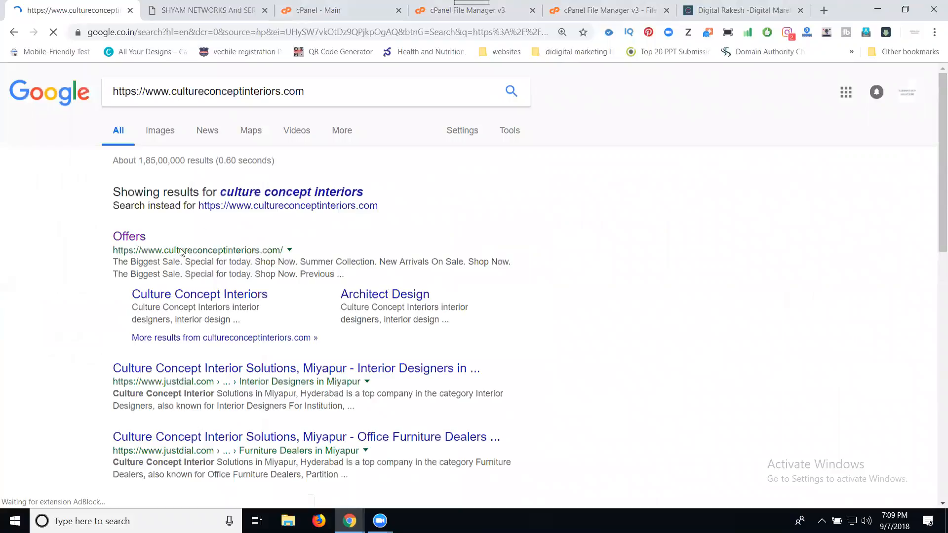
{"action": "left_click_drag", "start_coordinate": [141, 250], "coordinate": [283, 252]}
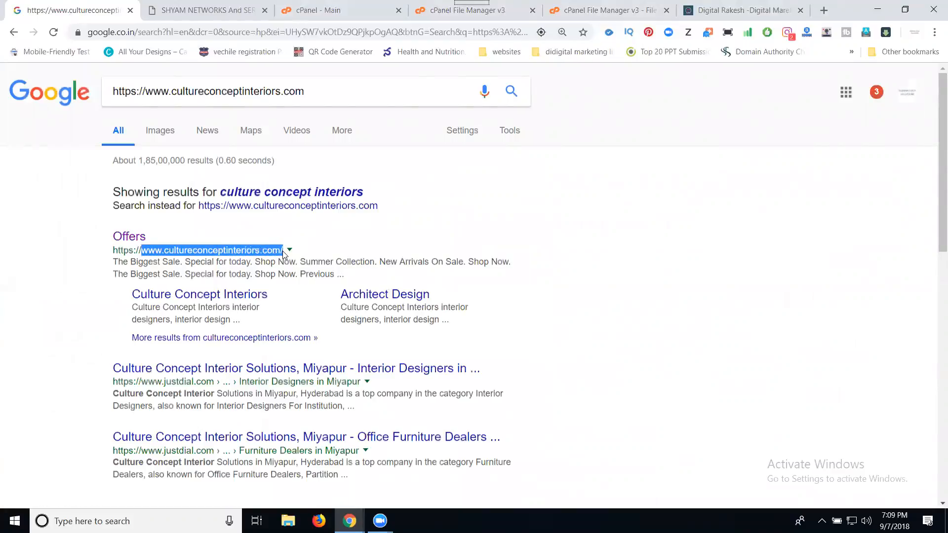